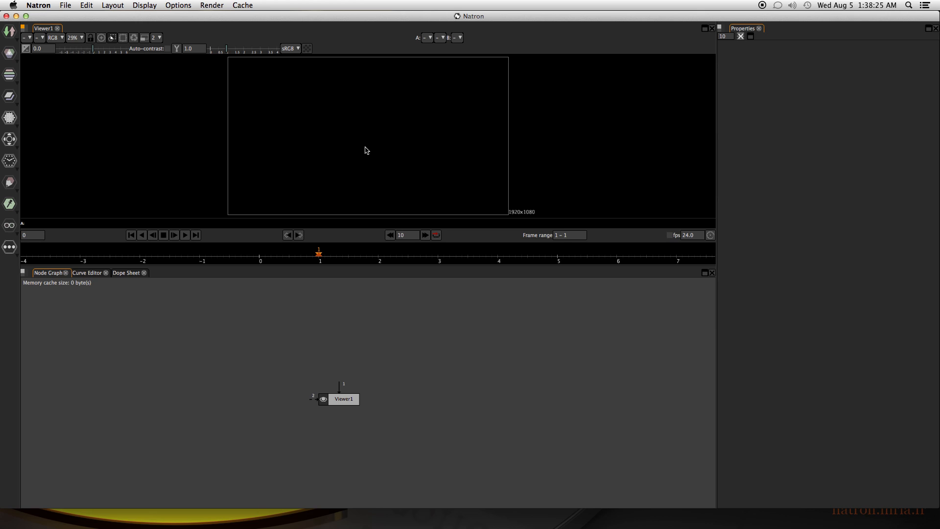
# Add a TextOFX node to the node graph and place it directly above the Viewer1 node.
pyautogui.click(10, 183)
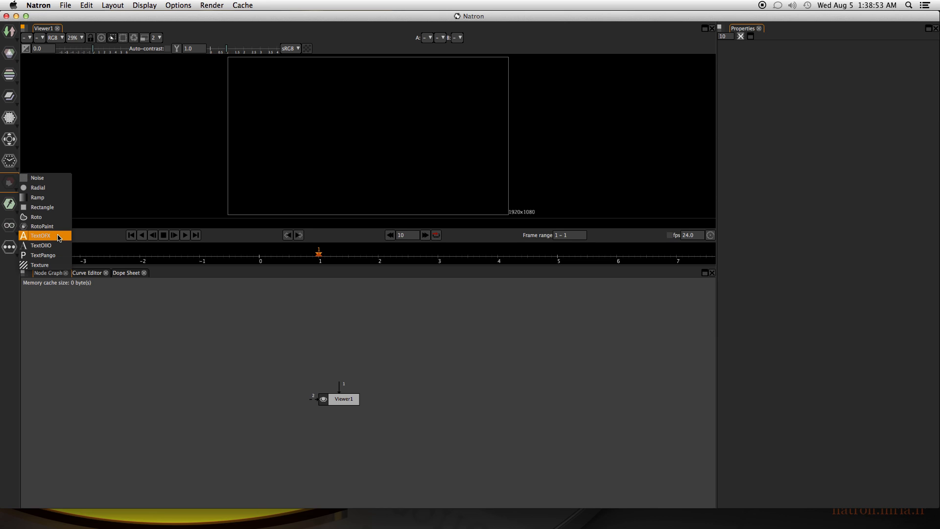
pyautogui.click(59, 237)
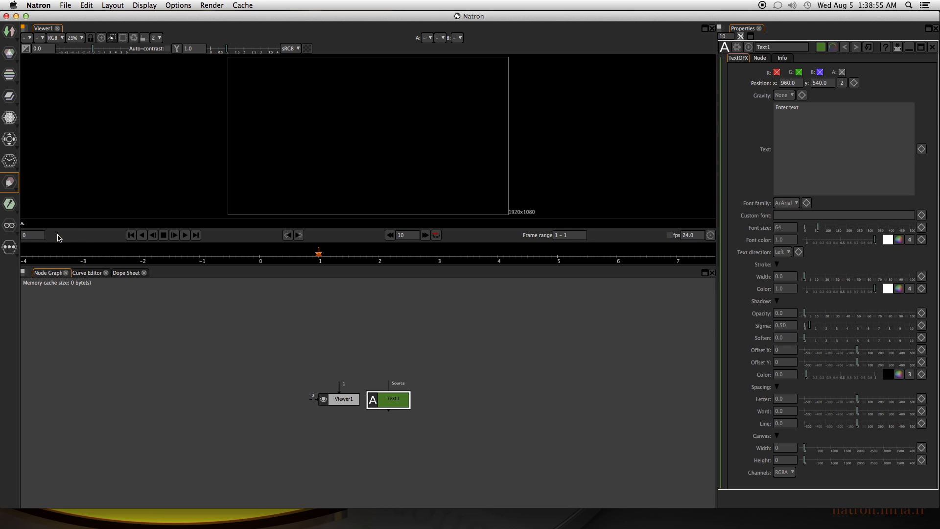
pyautogui.moveTo(377, 405); pyautogui.dragTo(321, 359)
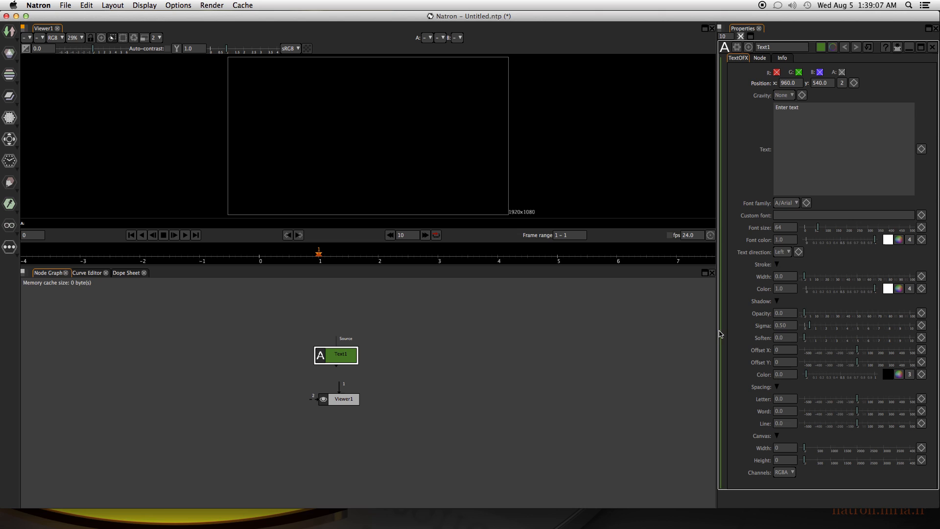
# Widen the properties area and connect the Text1 node to input 1 of the viewer.
pyautogui.click(715, 334)
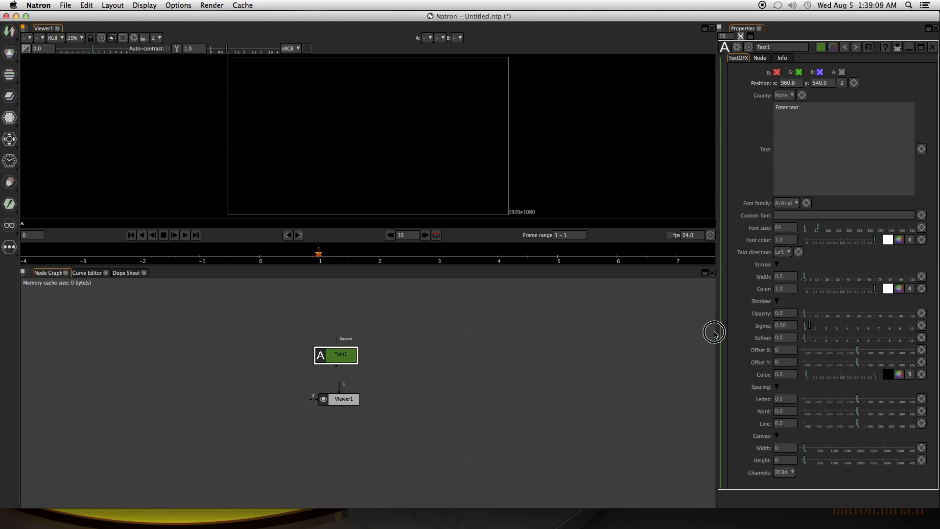
pyautogui.moveTo(716, 334); pyautogui.dragTo(641, 330)
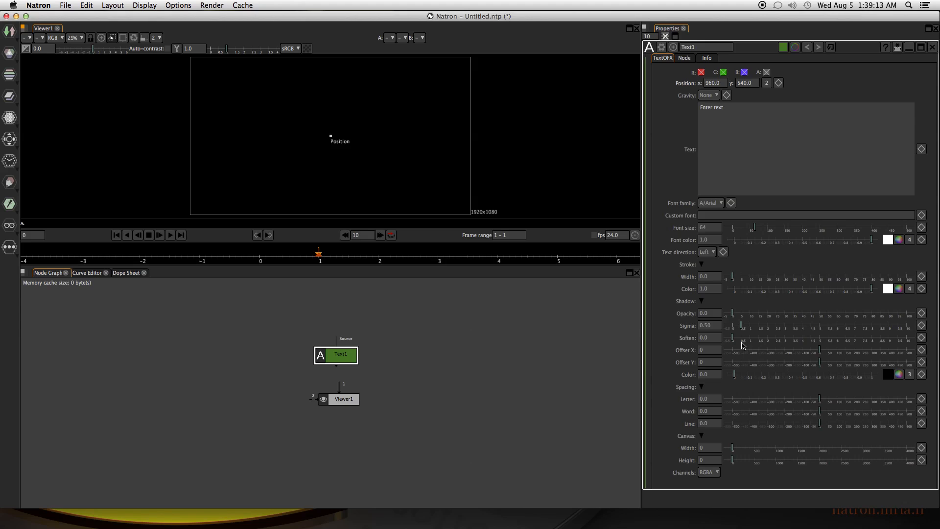
pyautogui.moveTo(342, 361); pyautogui.dragTo(343, 358)
pyautogui.press('1')
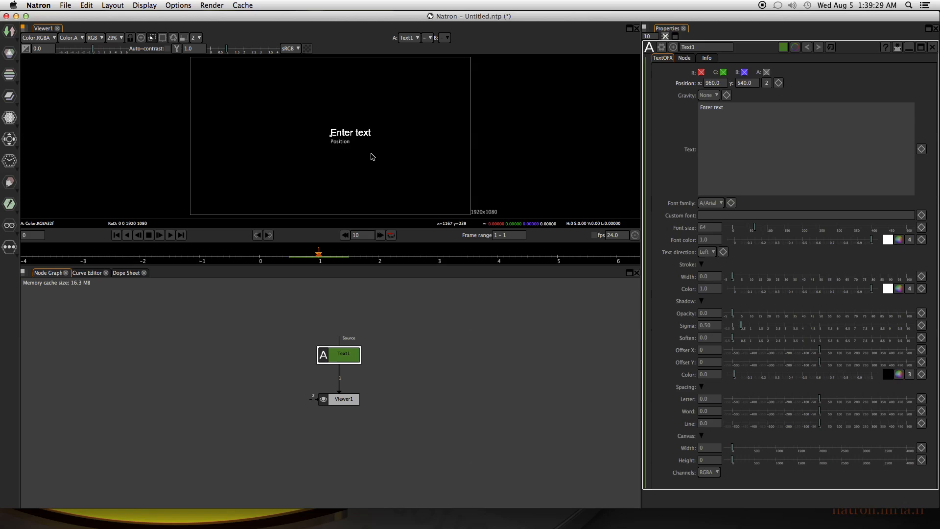
# Reposition the text in the viewer to the frame's lower left, at about x 286, y 163.
pyautogui.moveTo(344, 140); pyautogui.dragTo(323, 144)
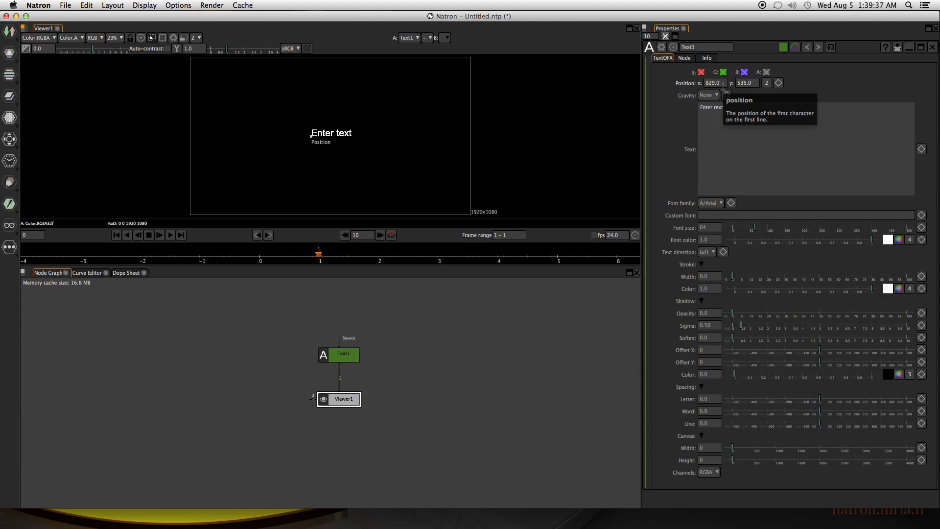
pyautogui.click(714, 96)
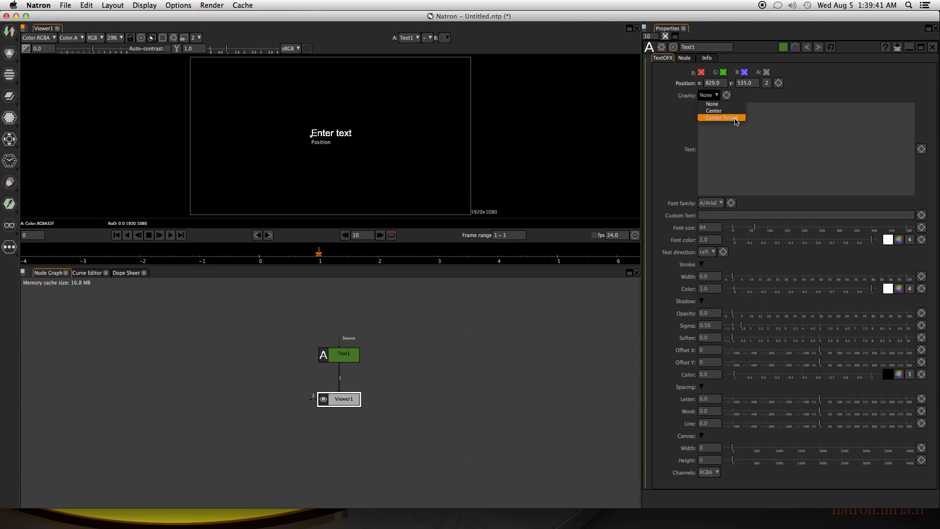
pyautogui.click(742, 160)
pyautogui.moveTo(737, 118); pyautogui.dragTo(651, 101)
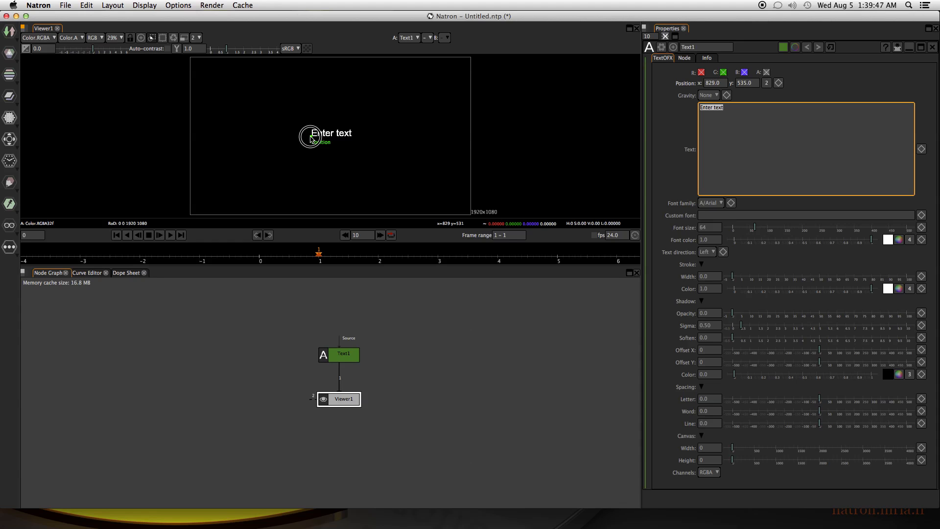
pyautogui.moveTo(311, 133); pyautogui.dragTo(231, 190)
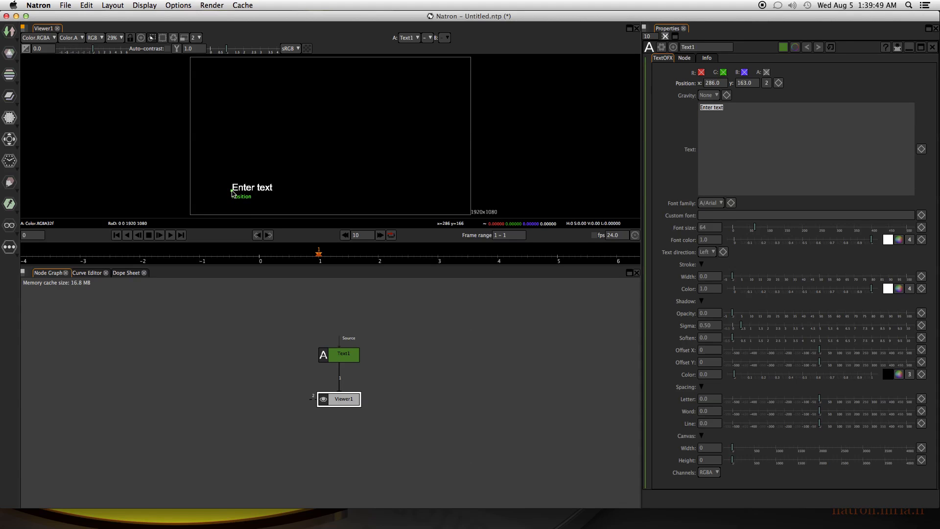
# Replace the Text1 node's placeholder text with "Dark Stone & Steal, Ent.".
pyautogui.click(737, 114)
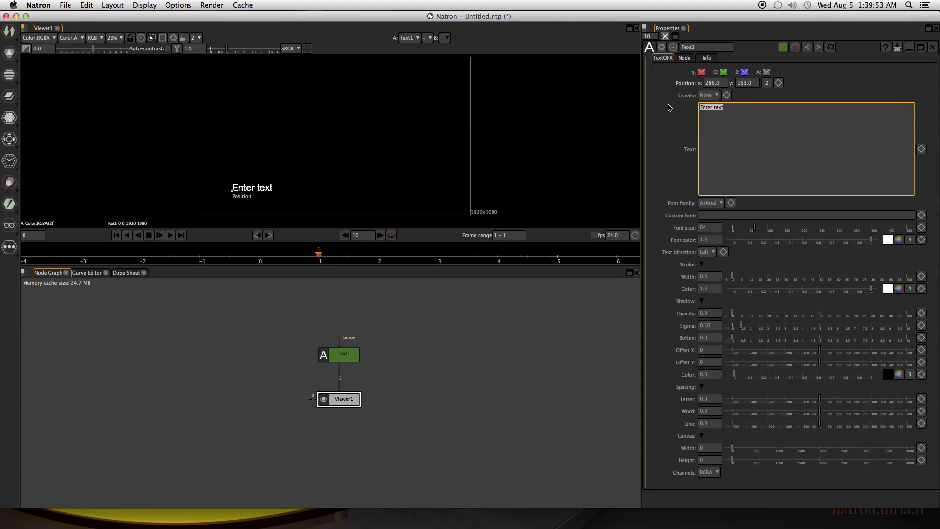
pyautogui.write('Dar')
pyautogui.write('k Stone and')
pyautogui.write(' Steal, Ent.')
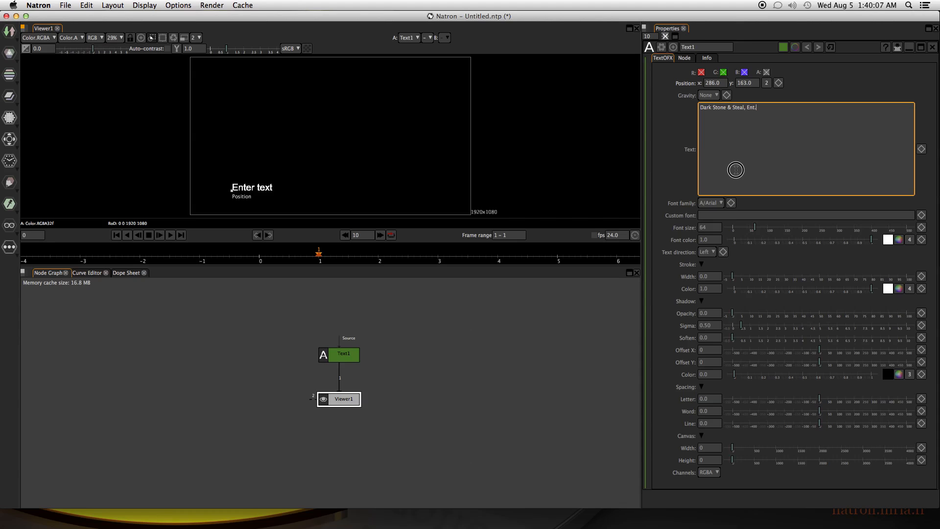
pyautogui.click(348, 300)
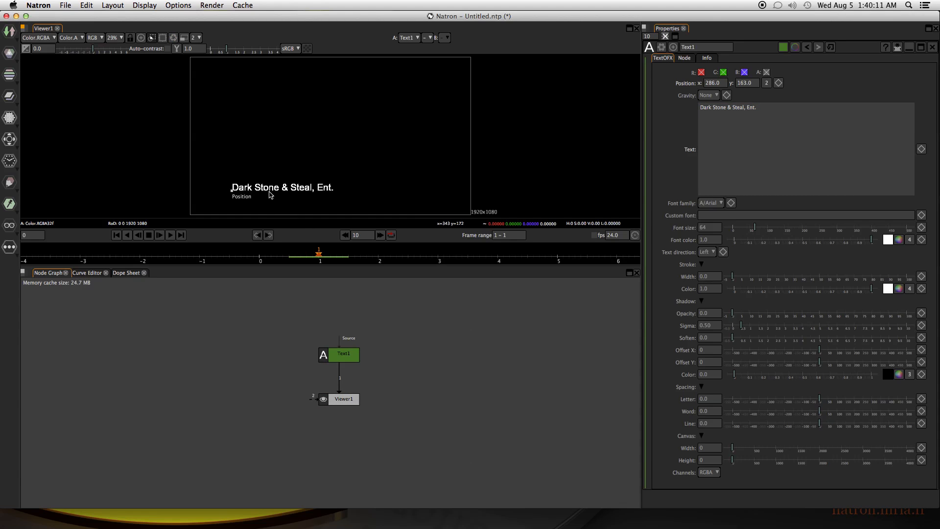
pyautogui.moveTo(415, 164); pyautogui.dragTo(426, 163)
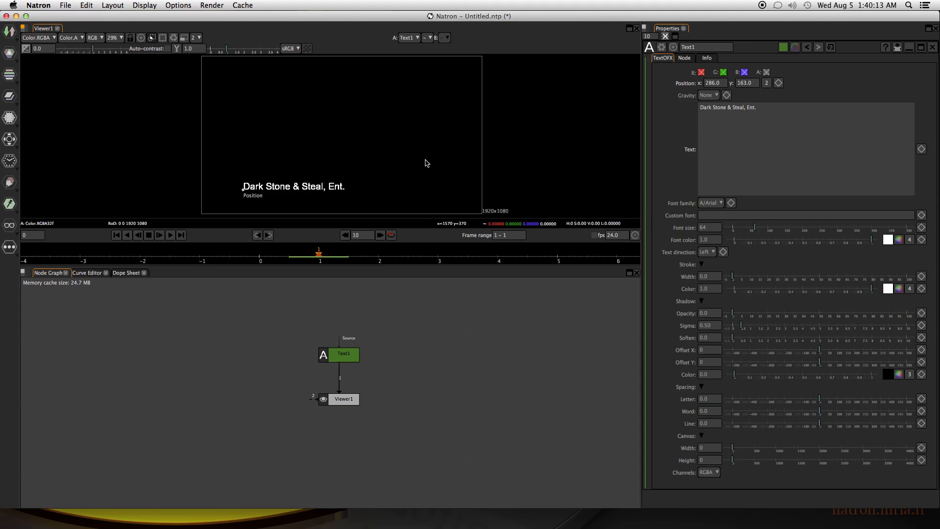
# Try Center gravity on the text and settle on Center forced.
pyautogui.click(709, 95)
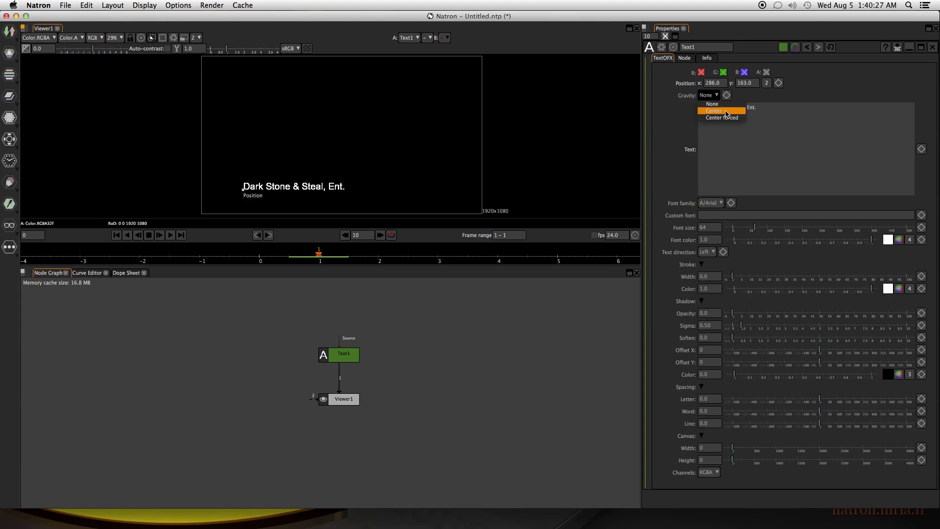
pyautogui.click(726, 111)
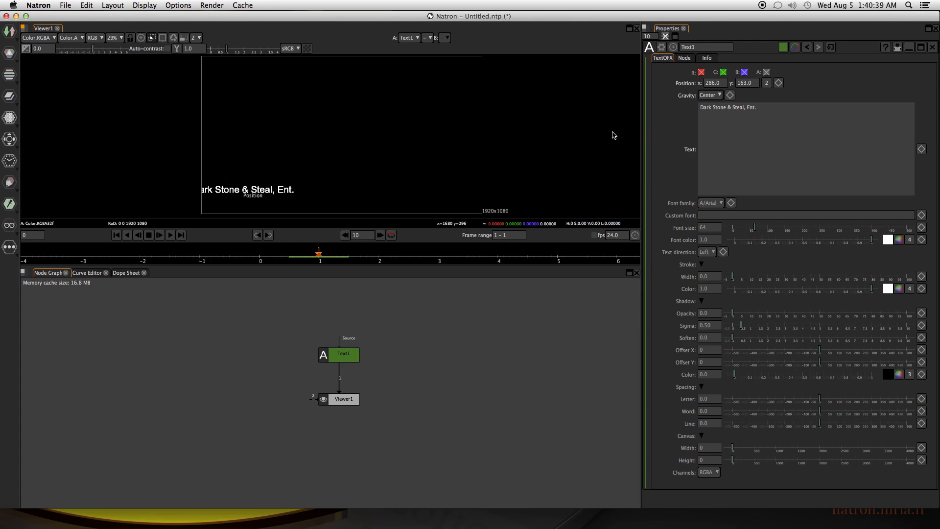
pyautogui.click(715, 96)
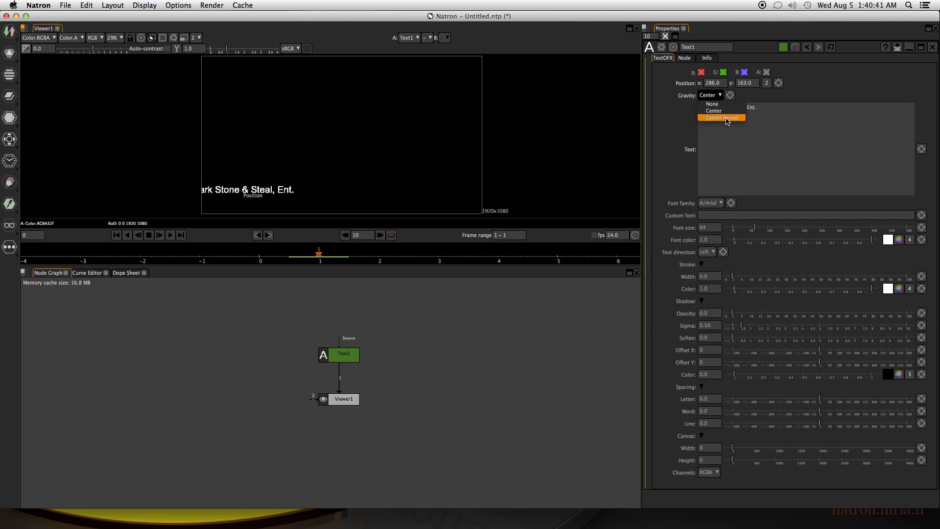
pyautogui.click(727, 121)
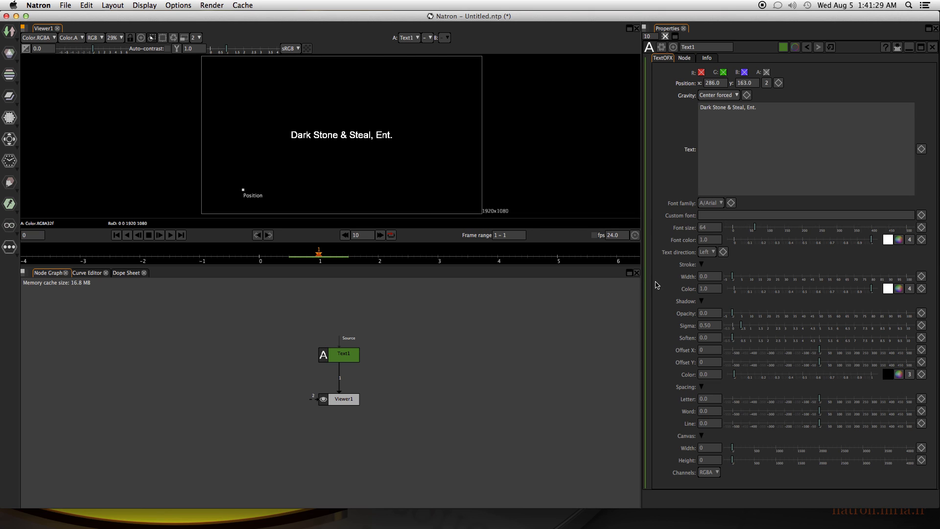
# Examine the Text1 node's font family choices and text direction options in the enlarged properties, and restore the normal layout.
pyautogui.press('space')
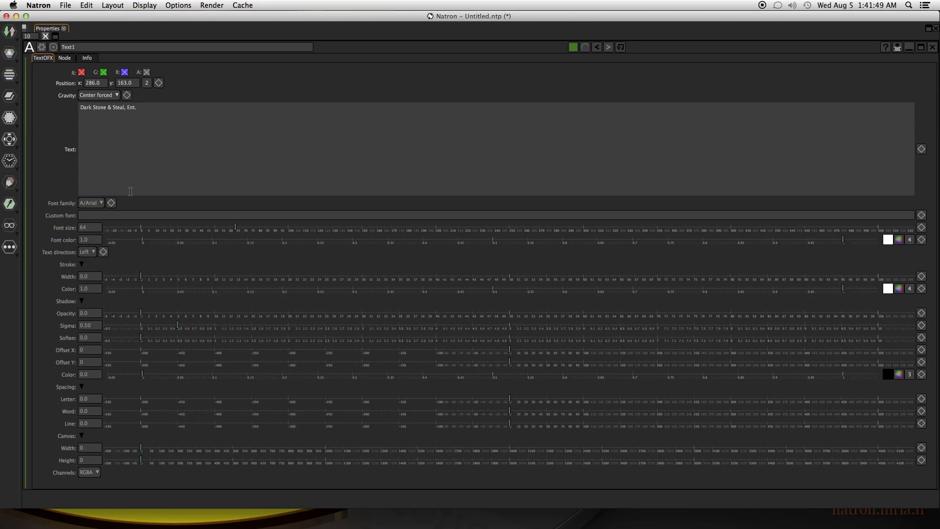
pyautogui.click(99, 203)
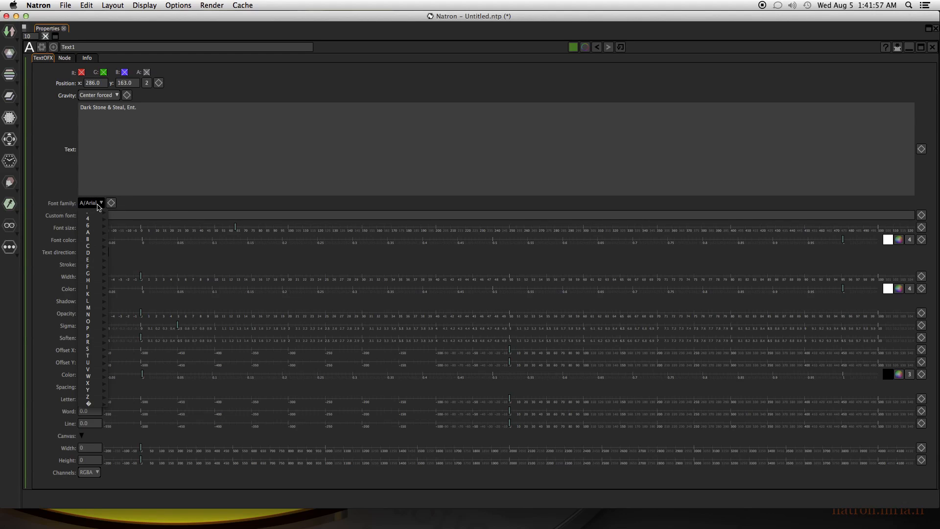
pyautogui.moveTo(96, 219)
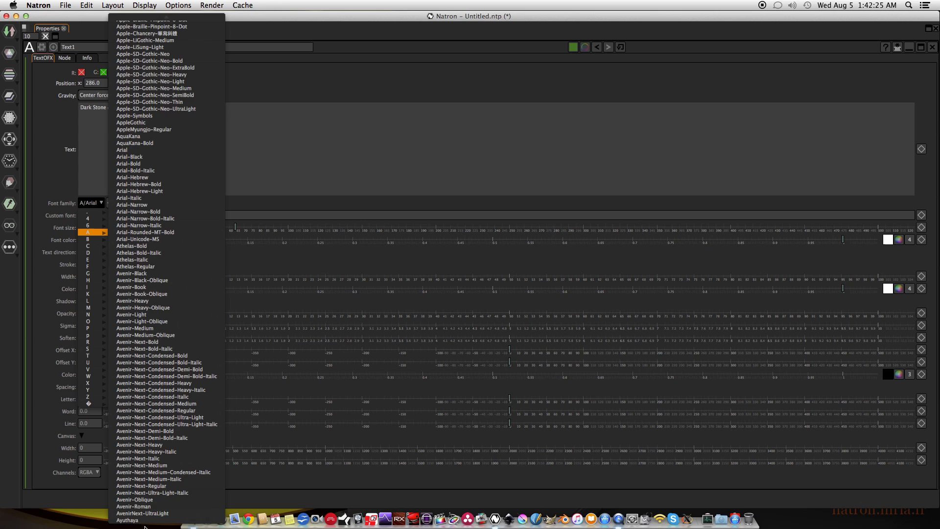
pyautogui.moveTo(97, 254)
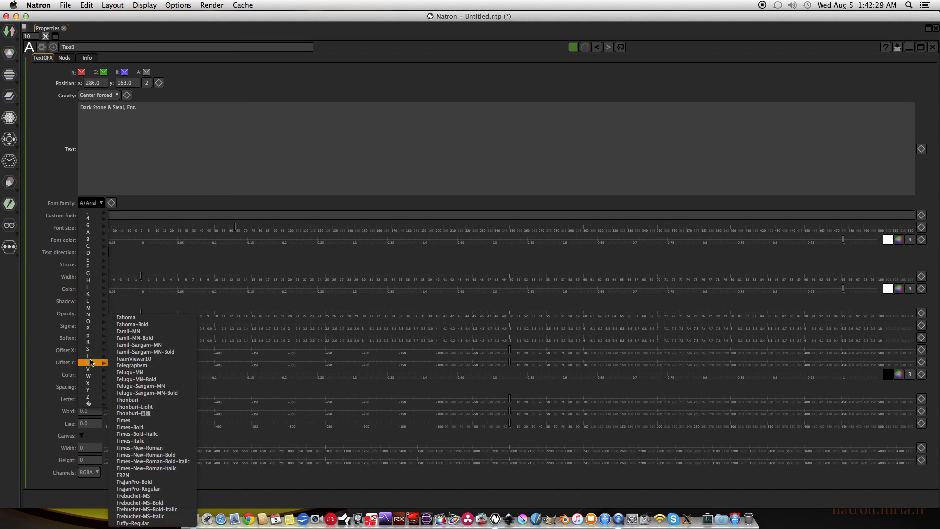
pyautogui.moveTo(91, 363)
pyautogui.moveTo(89, 380)
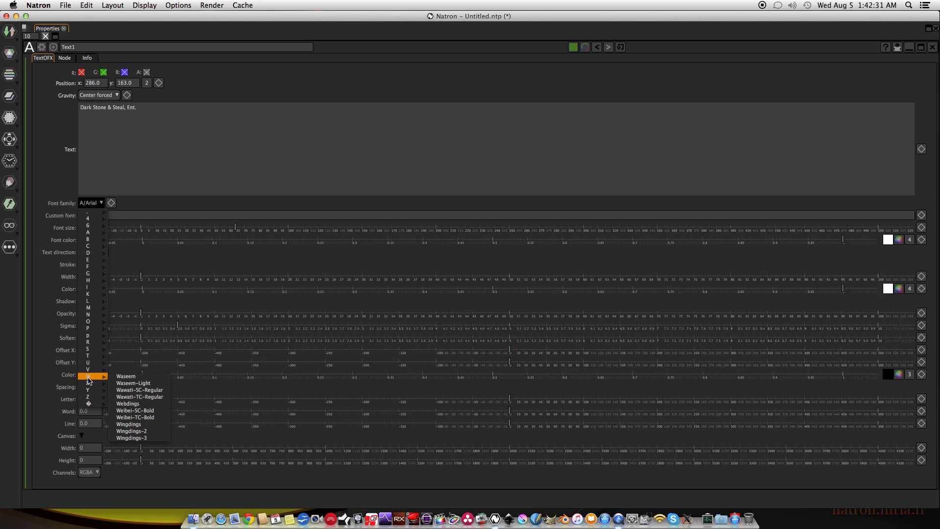
pyautogui.click(54, 183)
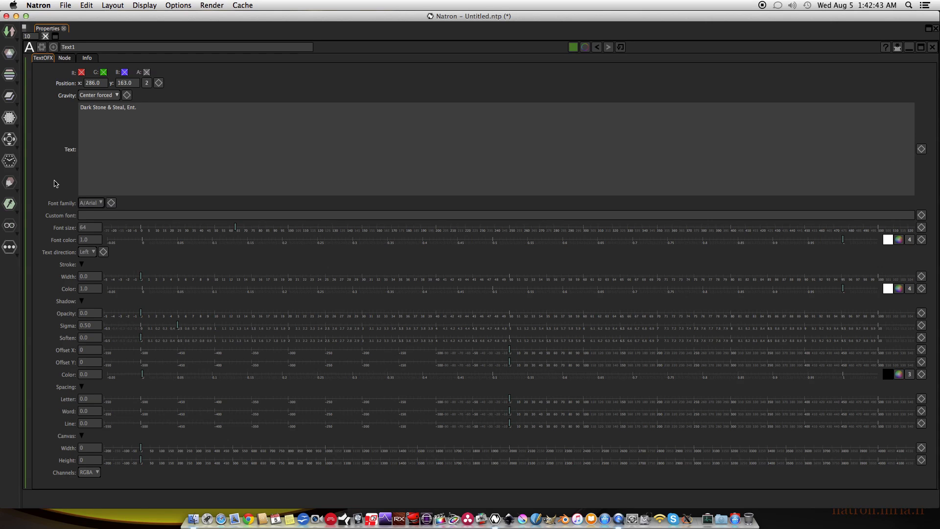
pyautogui.click(91, 202)
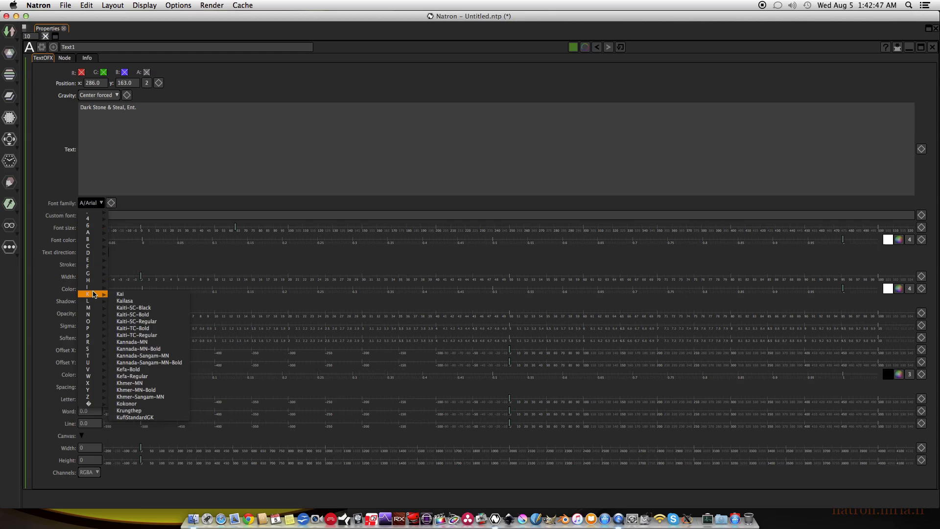
pyautogui.moveTo(95, 283)
pyautogui.click(58, 181)
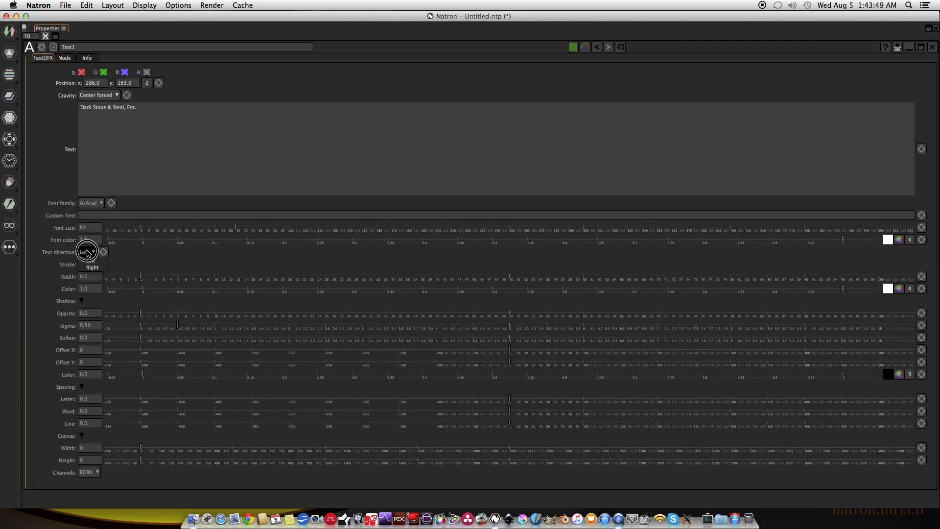
pyautogui.click(87, 251)
pyautogui.click(159, 266)
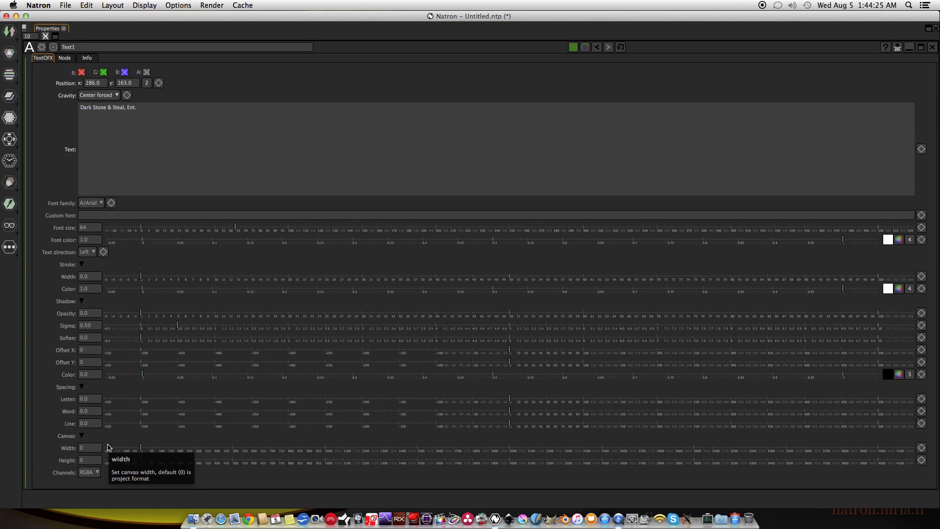
pyautogui.press('space')
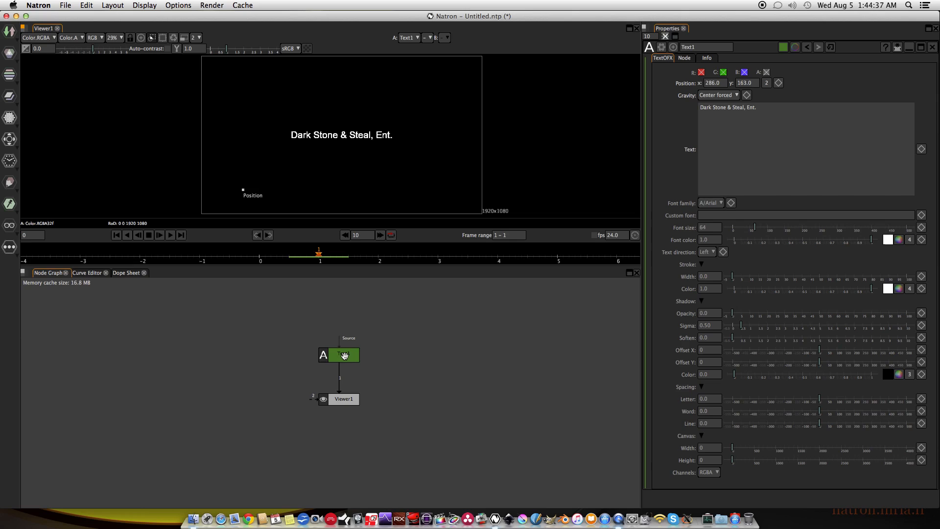
# Add a TextOIIO node to the node graph and place it beside the Text1 node.
pyautogui.rightClick(424, 351)
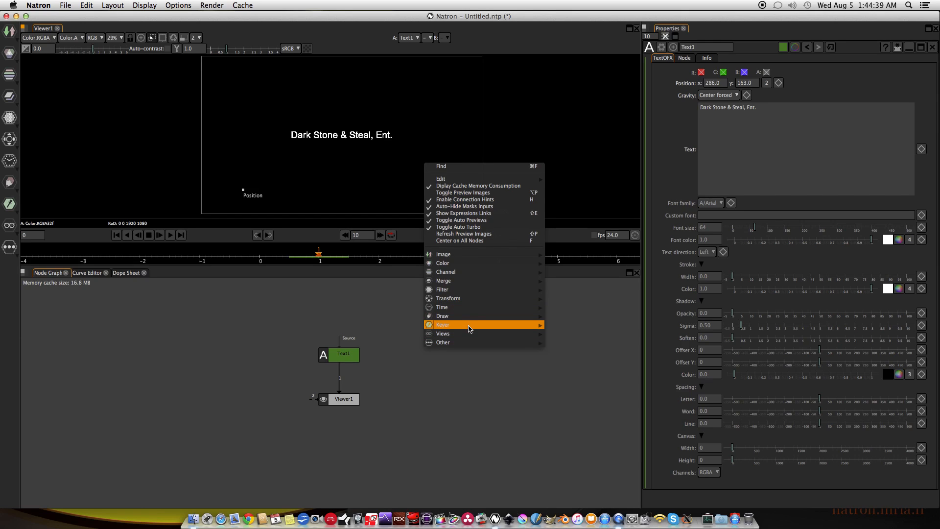
pyautogui.moveTo(464, 319)
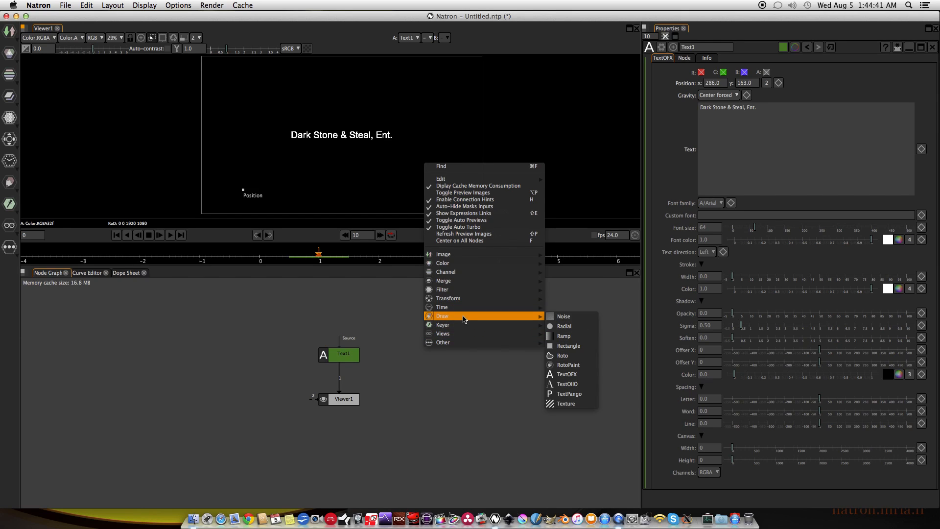
pyautogui.click(577, 387)
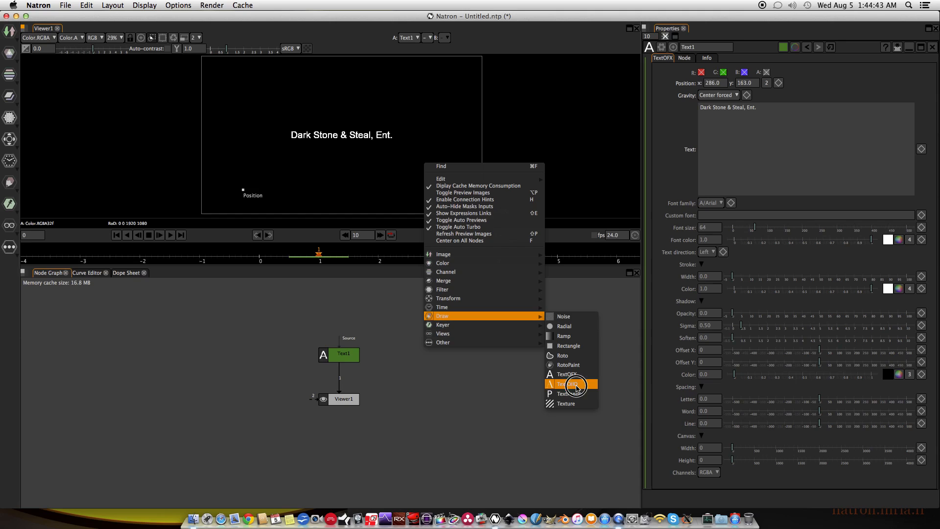
pyautogui.moveTo(365, 399); pyautogui.dragTo(454, 359)
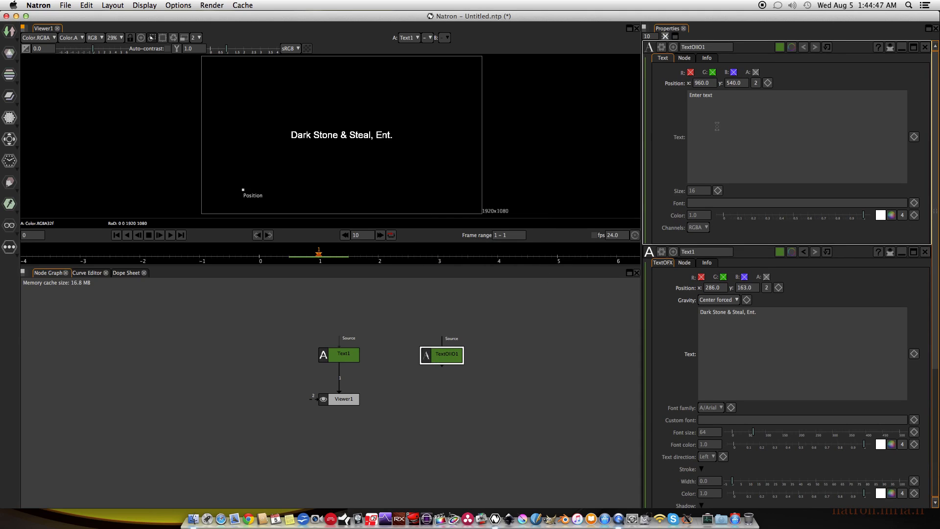
# Copy "Dark Stone & Steal, Ent." from the Text1 node into the TextOIIO1 node, replacing its placeholder text.
pyautogui.moveTo(760, 323); pyautogui.dragTo(674, 313)
pyautogui.press('super+c')
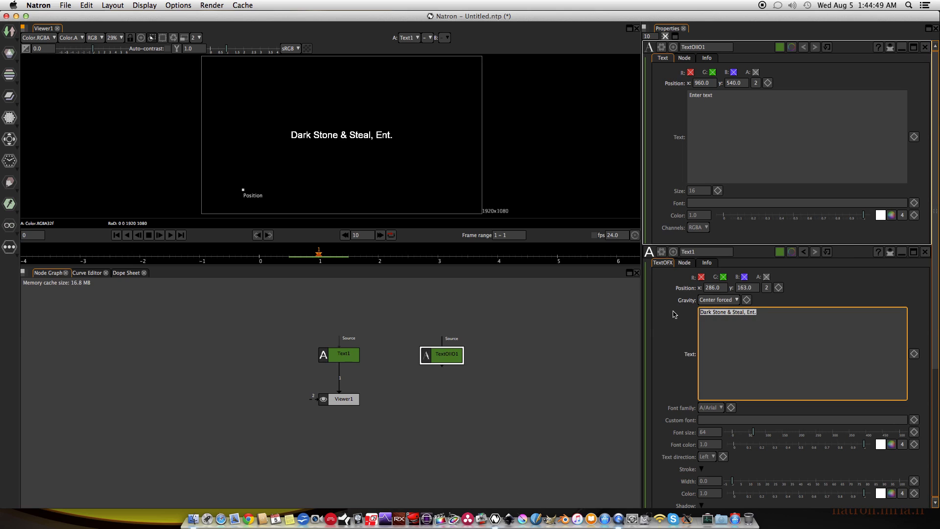
pyautogui.moveTo(440, 356); pyautogui.dragTo(429, 363)
pyautogui.moveTo(724, 109); pyautogui.dragTo(664, 96)
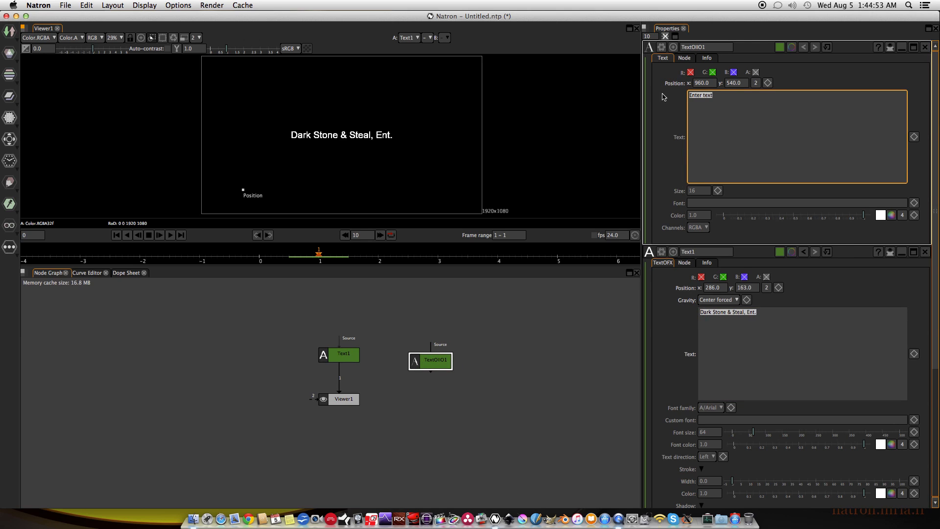
pyautogui.press('super+v')
pyautogui.click(441, 359)
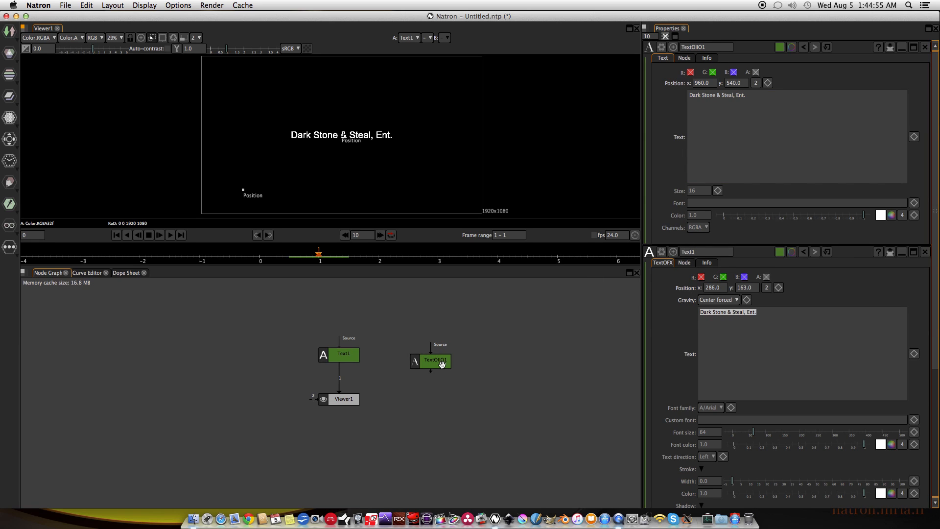
# Feed the TextOIIO1 node into Viewer1's second input and place the node slightly lower beside Text1.
pyautogui.moveTo(440, 360); pyautogui.dragTo(443, 362)
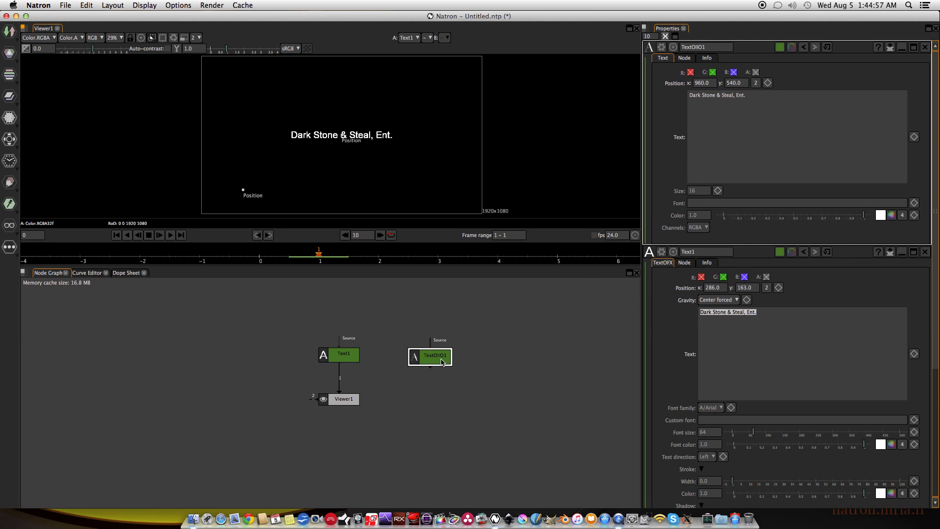
pyautogui.press('2')
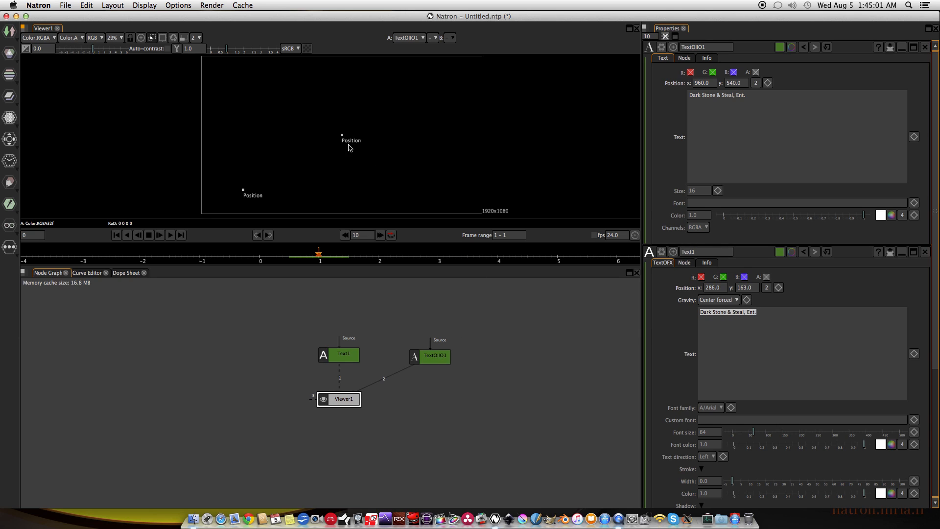
pyautogui.moveTo(431, 361); pyautogui.dragTo(425, 362)
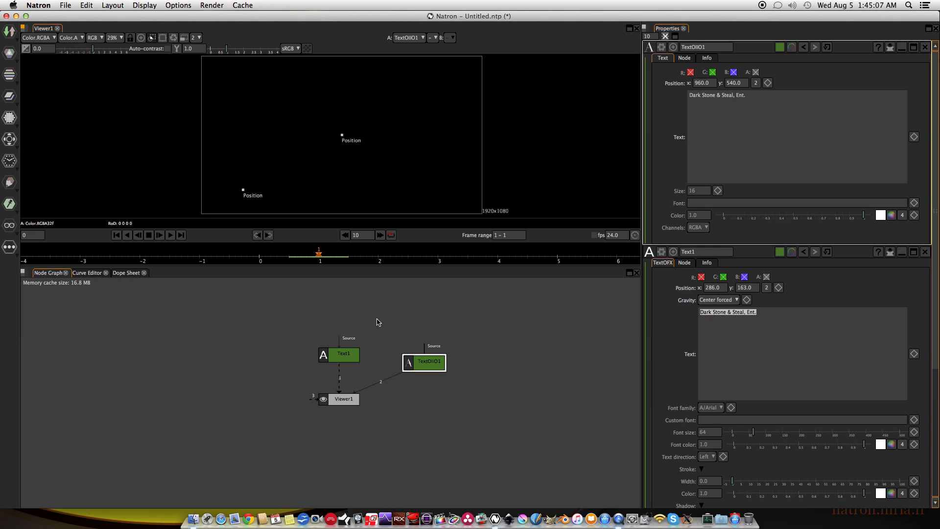
pyautogui.moveTo(428, 365); pyautogui.dragTo(416, 369)
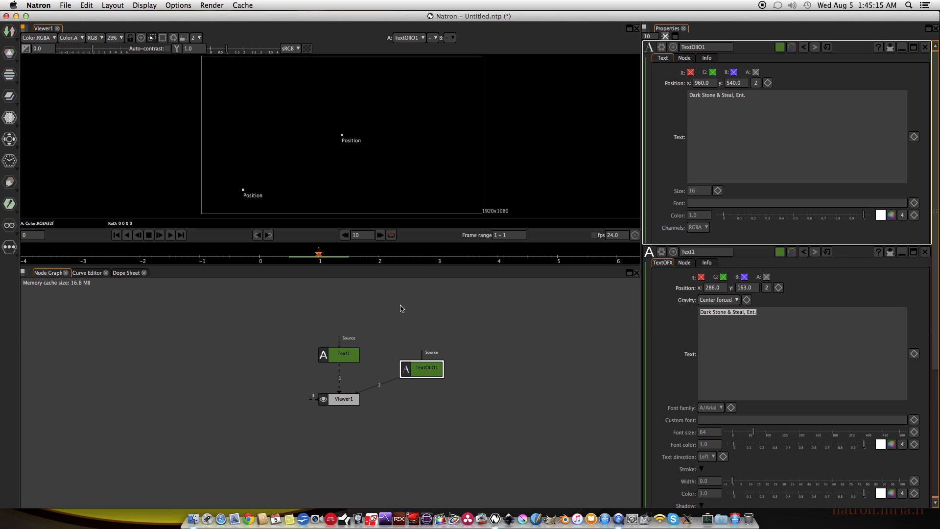
# Add a Solid node above TextOIIO1 and connect it to that node's Source input.
pyautogui.rightClick(410, 317)
pyautogui.moveTo(449, 410)
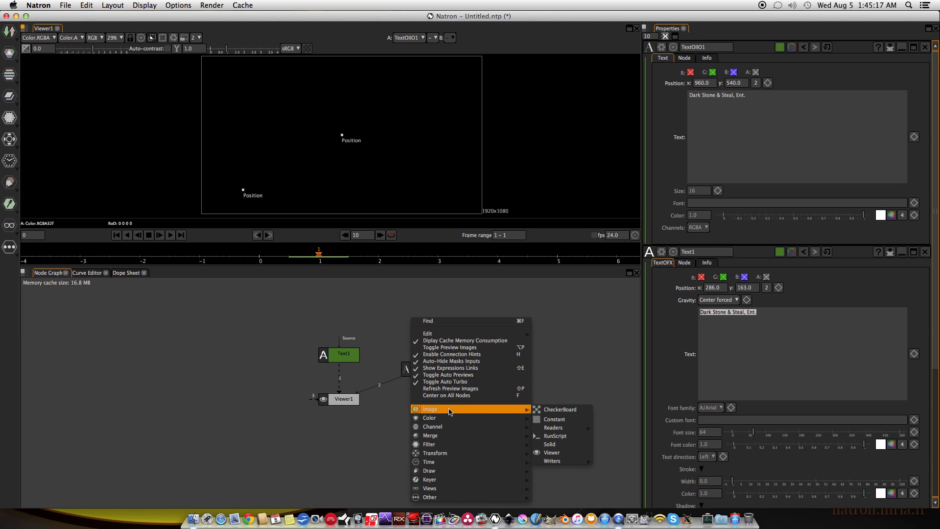
pyautogui.click(560, 447)
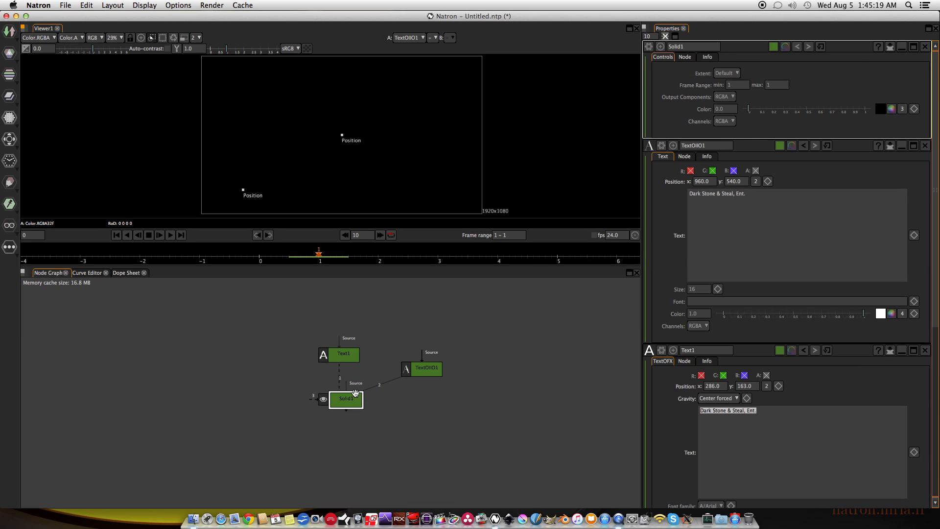
pyautogui.moveTo(342, 399); pyautogui.dragTo(422, 334)
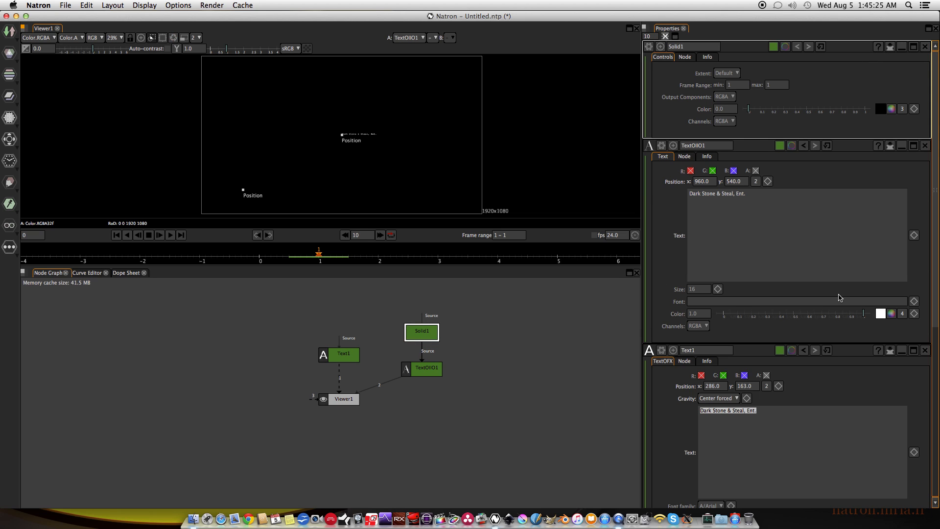
# Set the TextOIIO1 text size to 150 and move the text to about x 31, y 495.
pyautogui.doubleClick(699, 289)
pyautogui.write('150')
pyautogui.press('Return')
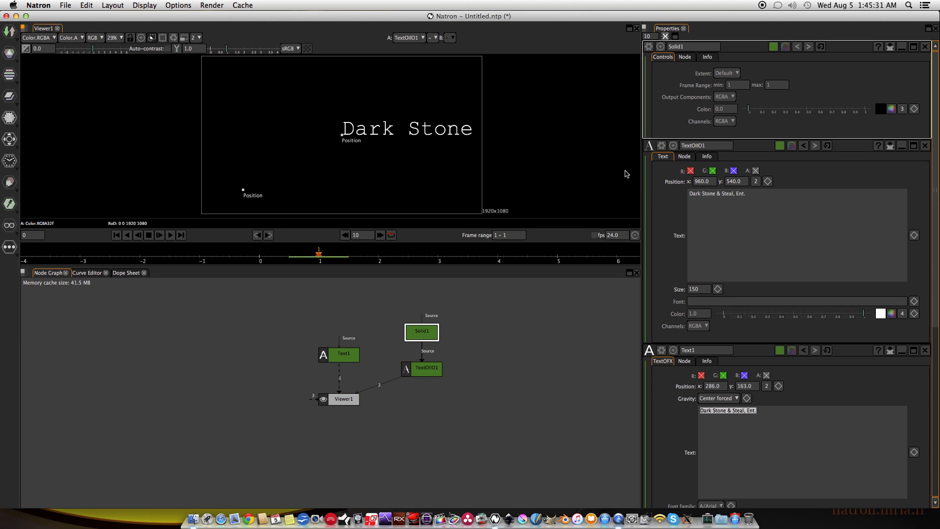
pyautogui.moveTo(342, 136); pyautogui.dragTo(206, 141)
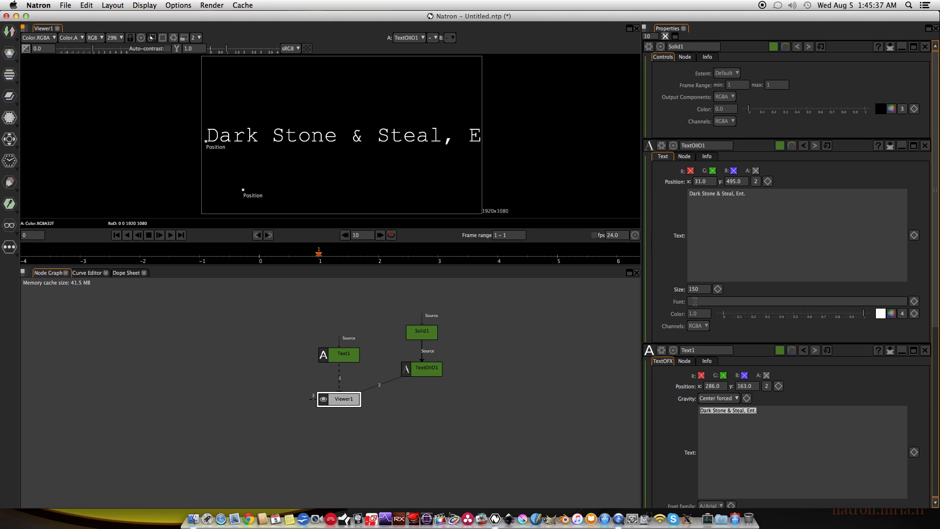
# Reduce the TextOIIO1 text size to 130 so the whole title fits the frame.
pyautogui.doubleClick(697, 289)
pyautogui.write('130')
pyautogui.press('Return')
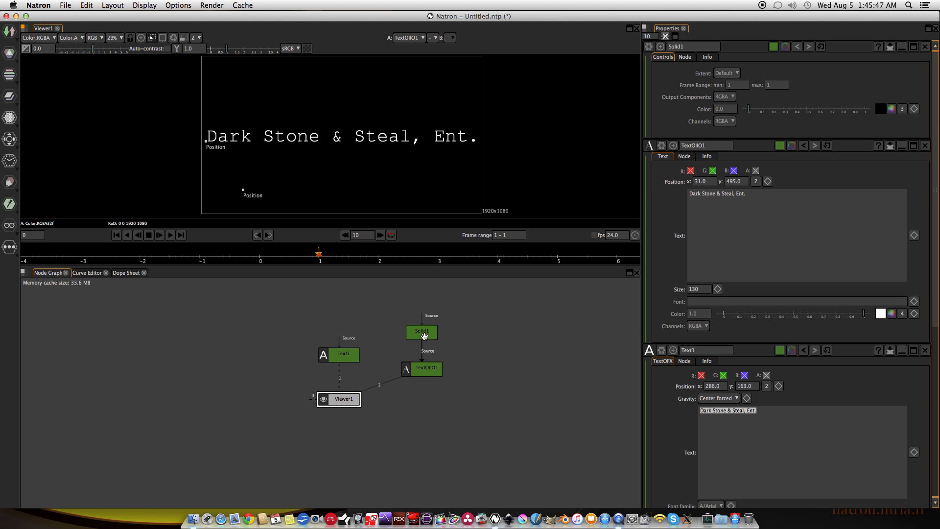
# Show Text1 in the viewer again and delete the Solid1 and TextOIIO1 nodes.
pyautogui.click(336, 359)
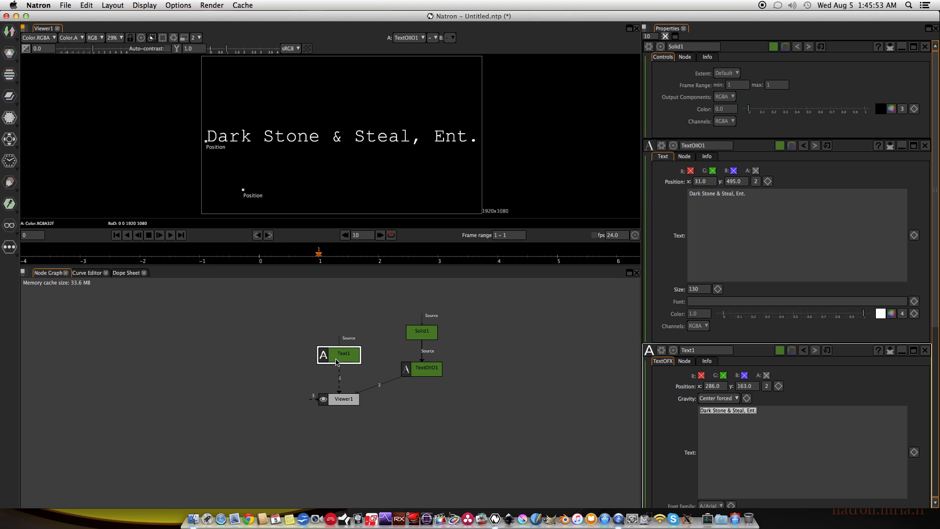
pyautogui.press('1')
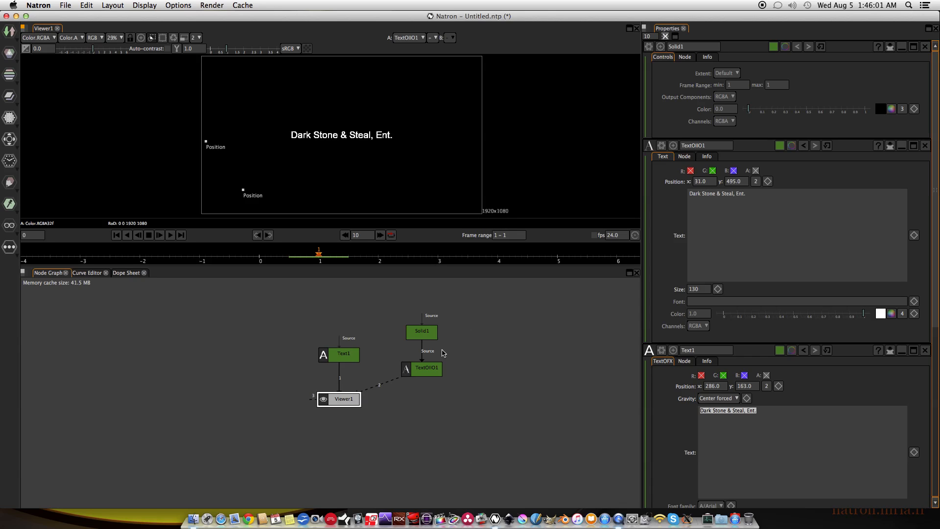
pyautogui.moveTo(395, 303); pyautogui.dragTo(488, 445)
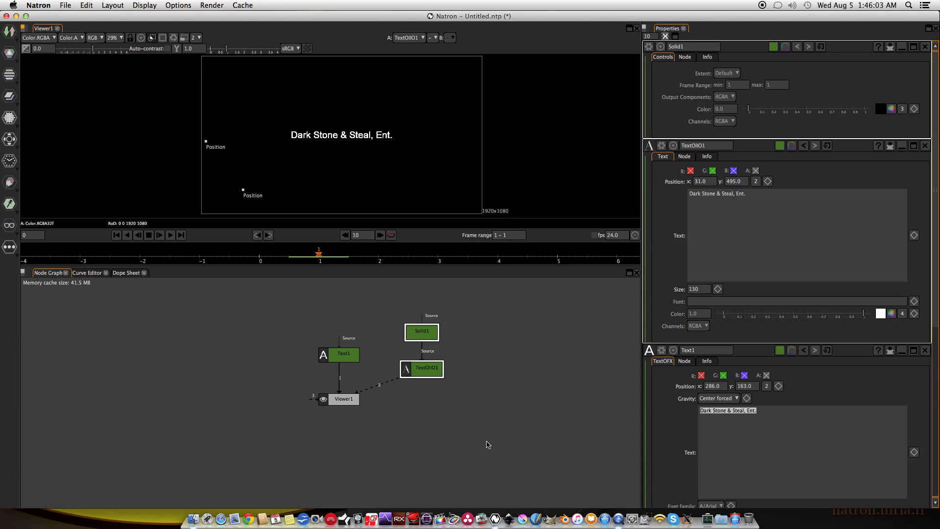
pyautogui.press('Delete')
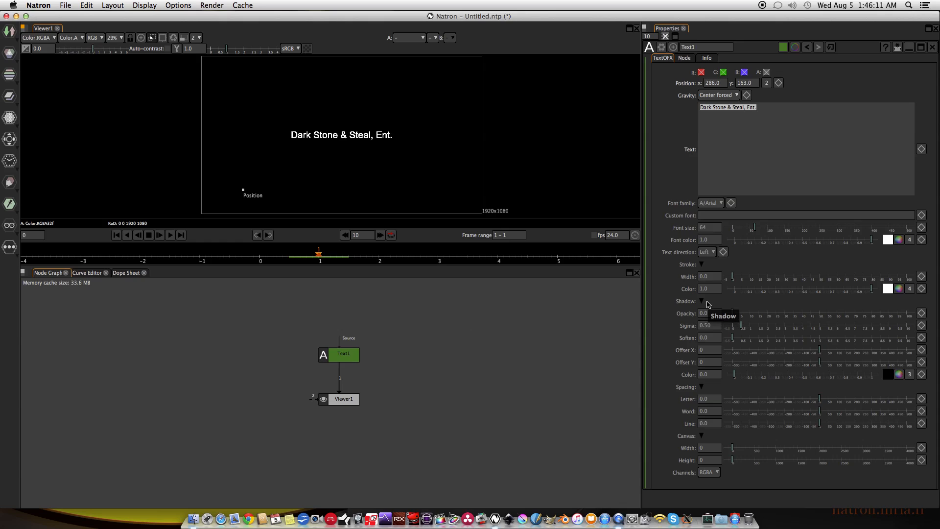
# Move Text1 slightly up and insert a Merge node between it and Viewer1.
pyautogui.click(347, 355)
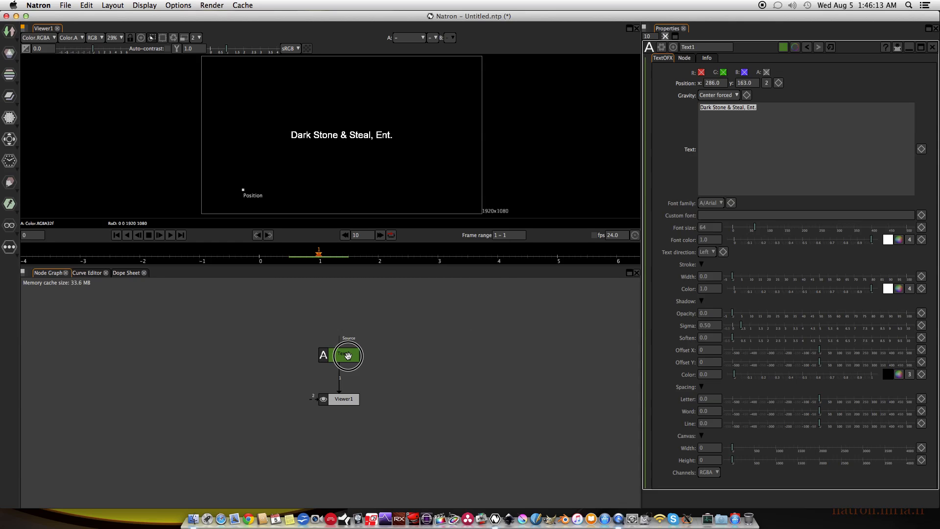
pyautogui.moveTo(347, 356); pyautogui.dragTo(347, 346)
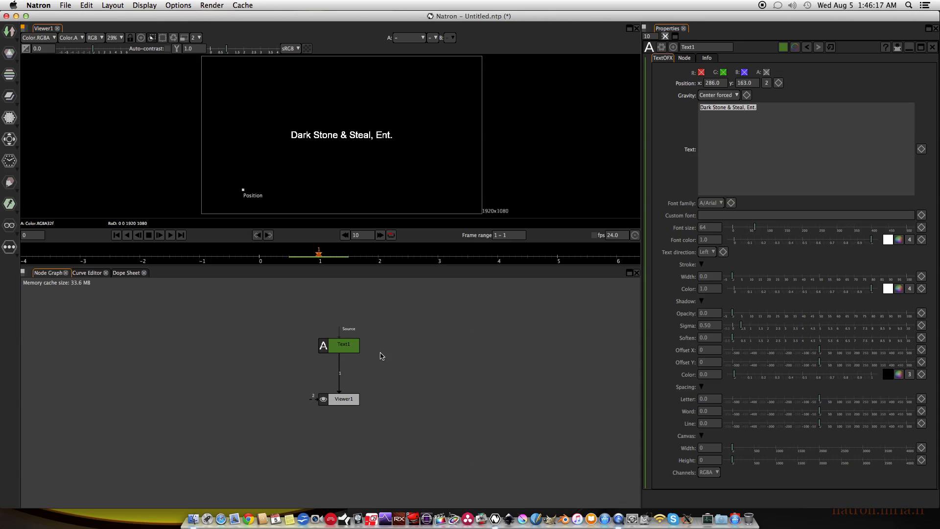
pyautogui.click(340, 348)
pyautogui.press('m')
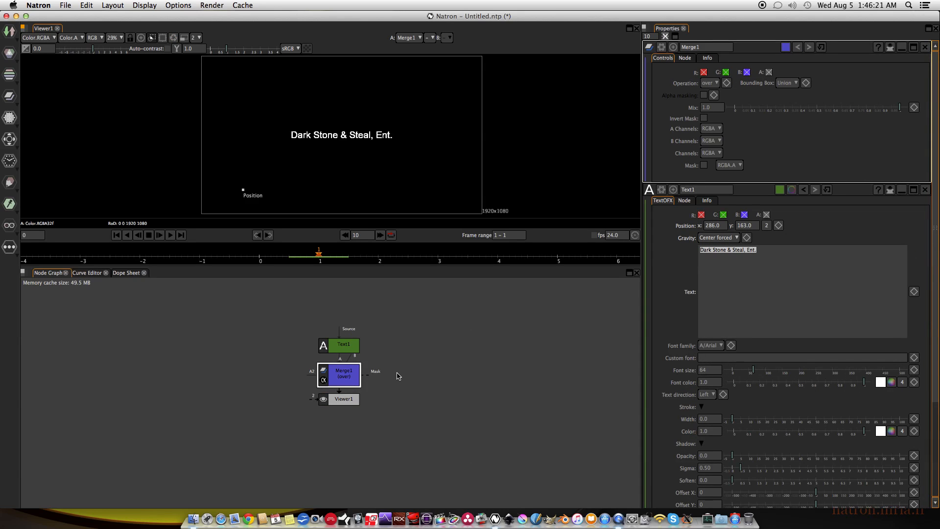
# Add a Constant node beside Text1, feeding the B input of Merge1.
pyautogui.rightClick(400, 364)
pyautogui.moveTo(458, 289)
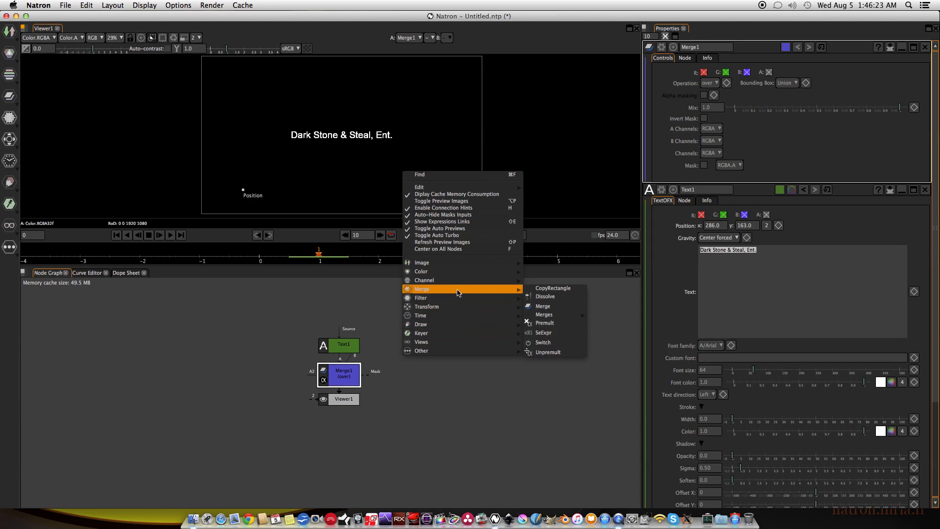
pyautogui.moveTo(564, 319)
pyautogui.moveTo(458, 262)
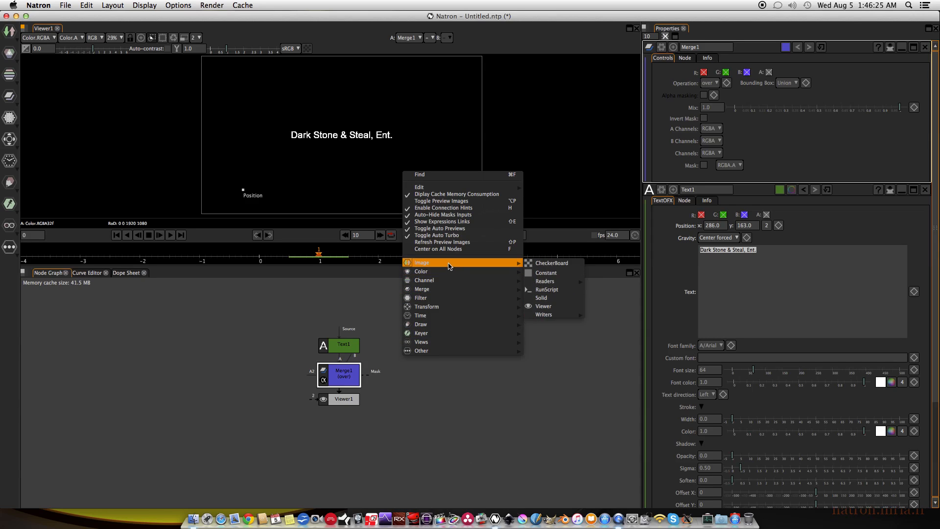
pyautogui.click(552, 273)
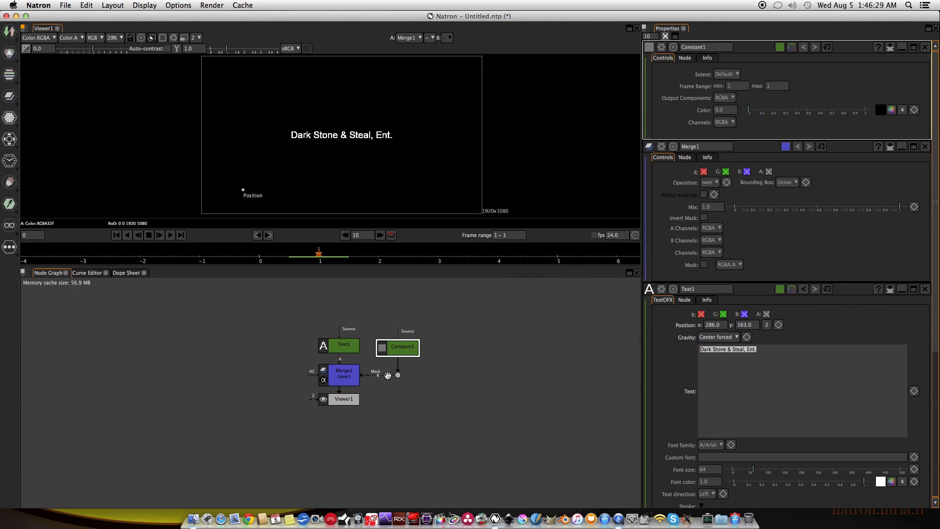
pyautogui.moveTo(404, 351); pyautogui.dragTo(401, 345)
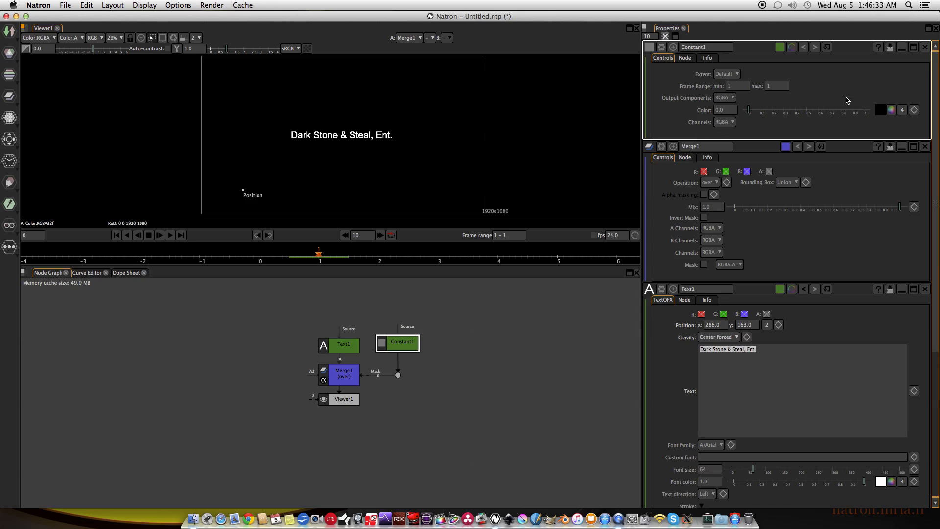
# Set the Constant1 color to the saved blue-violet swatch and nudge the node down slightly.
pyautogui.click(892, 111)
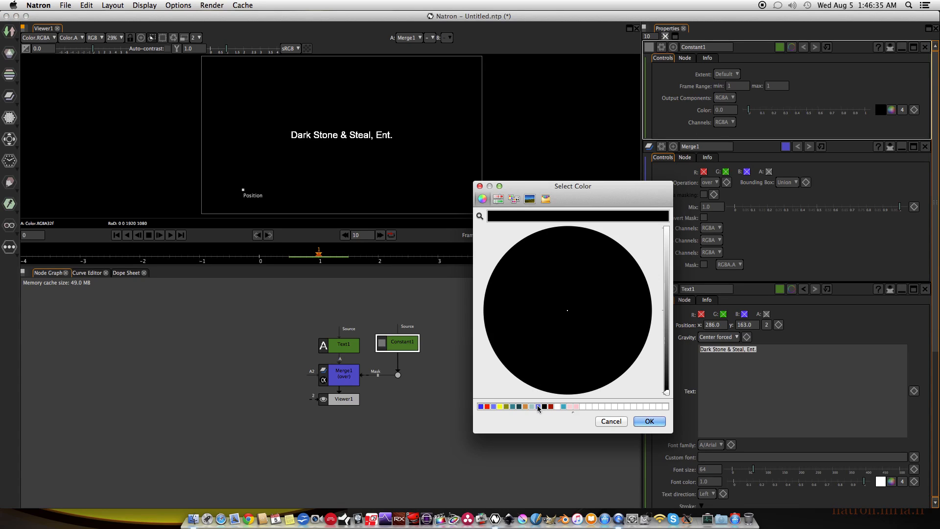
pyautogui.click(538, 407)
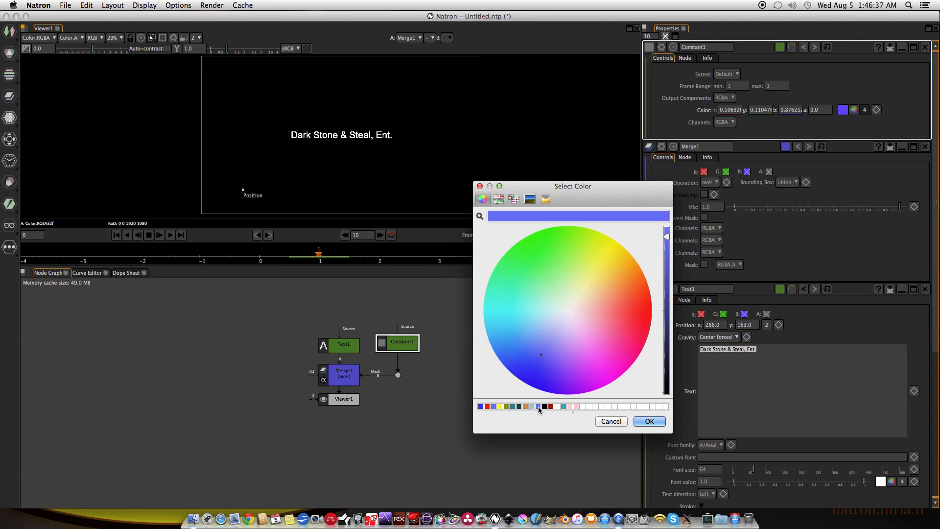
pyautogui.click(650, 421)
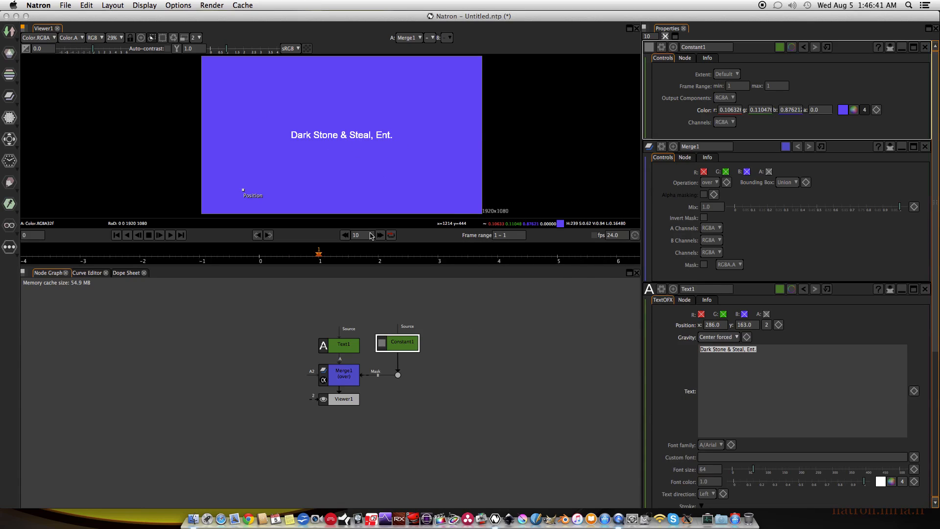
pyautogui.scroll(5, 329, 313)
pyautogui.moveTo(330, 313); pyautogui.dragTo(321, 305)
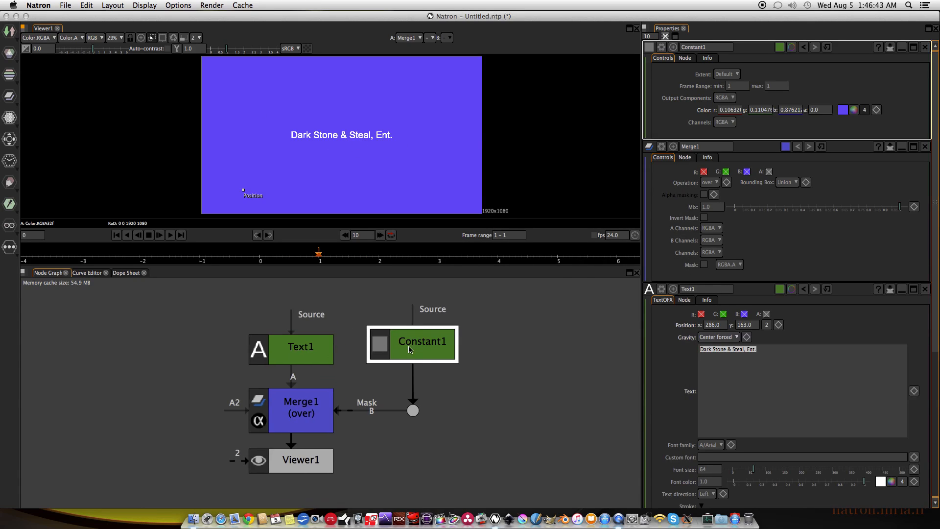
pyautogui.moveTo(400, 337); pyautogui.dragTo(402, 344)
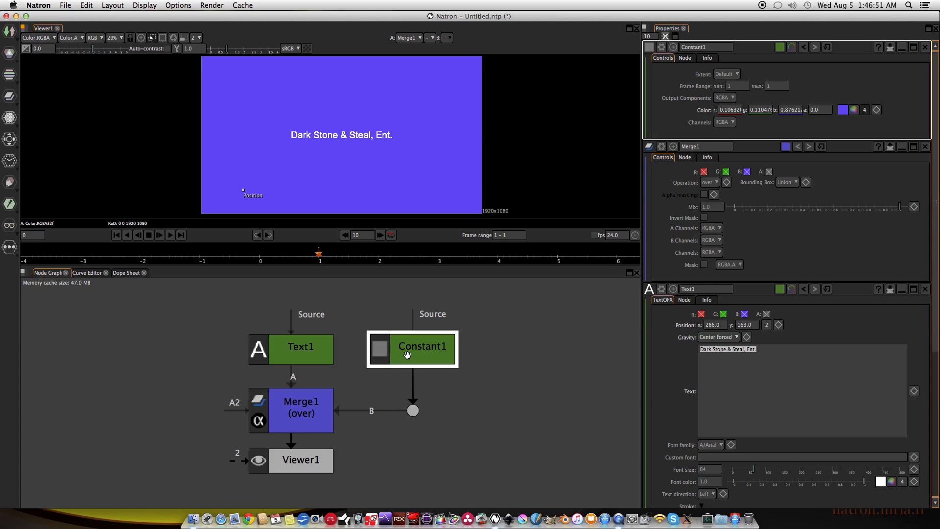
# Set the Text1 node's font size to 72.
pyautogui.scroll(-1, 411, 155)
pyautogui.moveTo(411, 155); pyautogui.dragTo(391, 157)
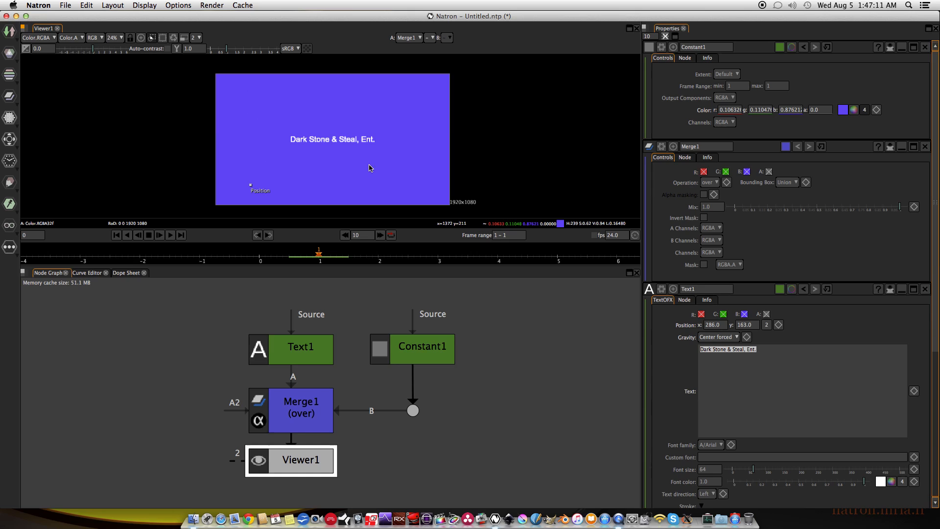
pyautogui.click(296, 346)
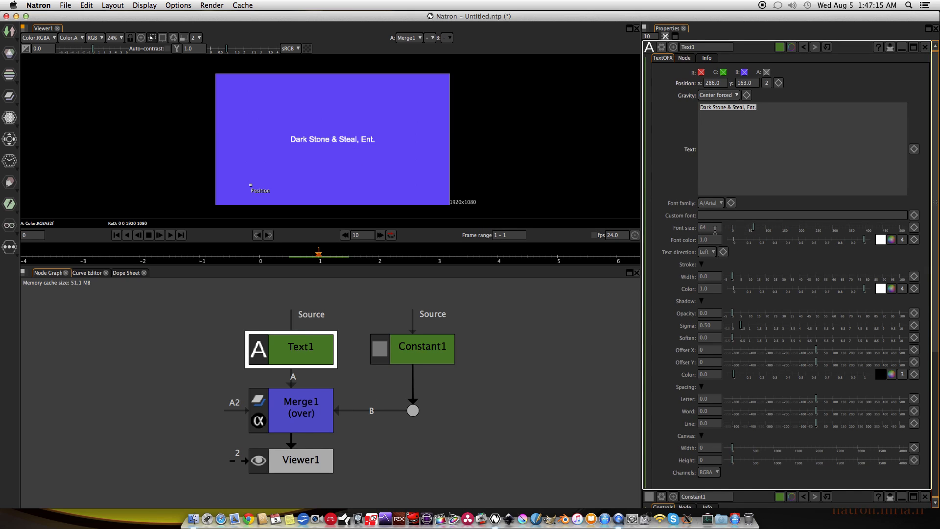
pyautogui.doubleClick(715, 228)
pyautogui.press('Return')
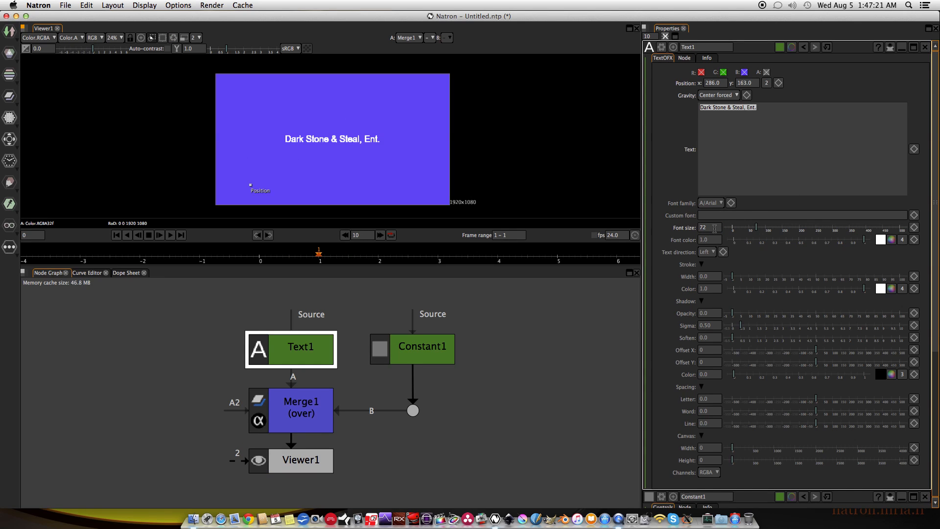
# Set the Text1 node's stroke color to the saved red swatch.
pyautogui.scroll(8, 309, 141)
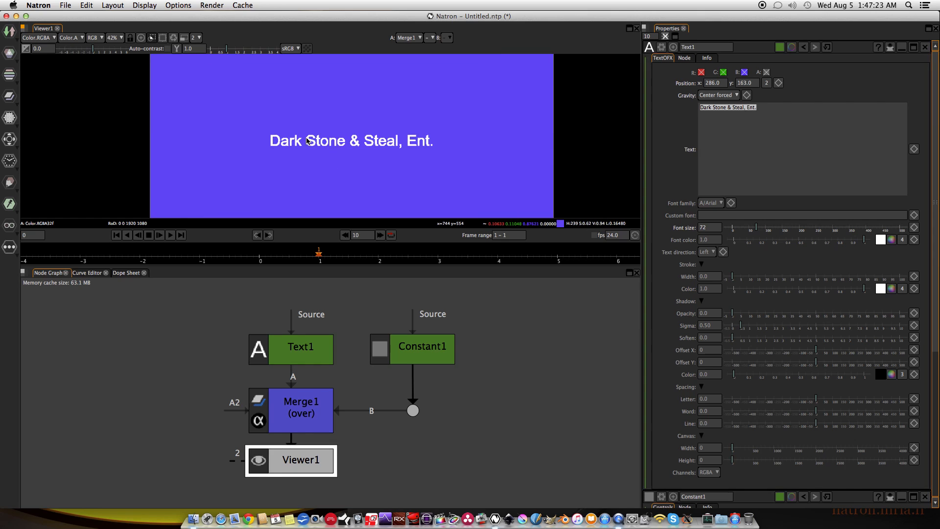
pyautogui.scroll(2, 348, 152)
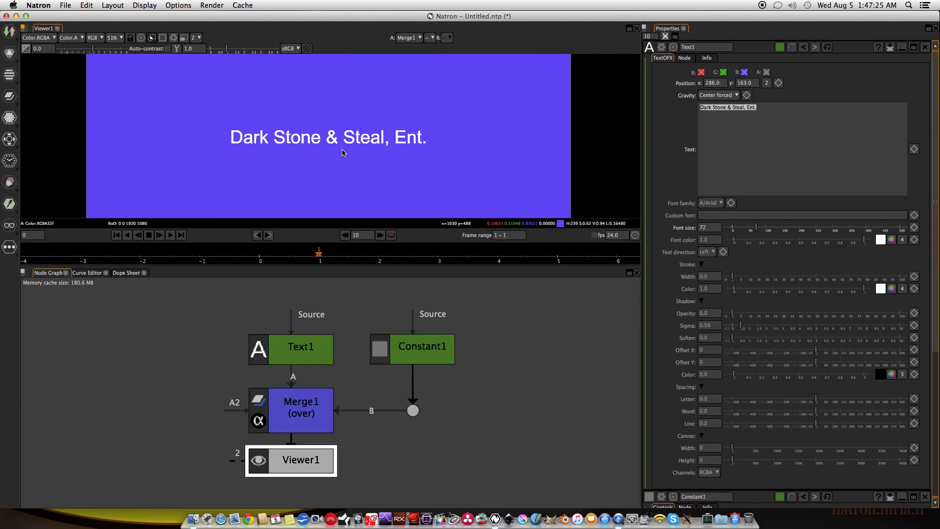
pyautogui.moveTo(350, 151); pyautogui.dragTo(344, 147)
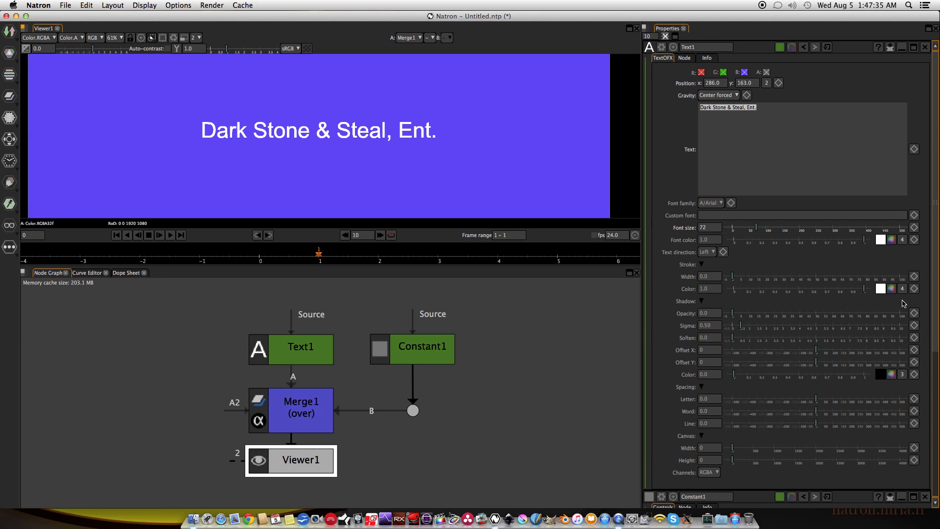
pyautogui.click(891, 289)
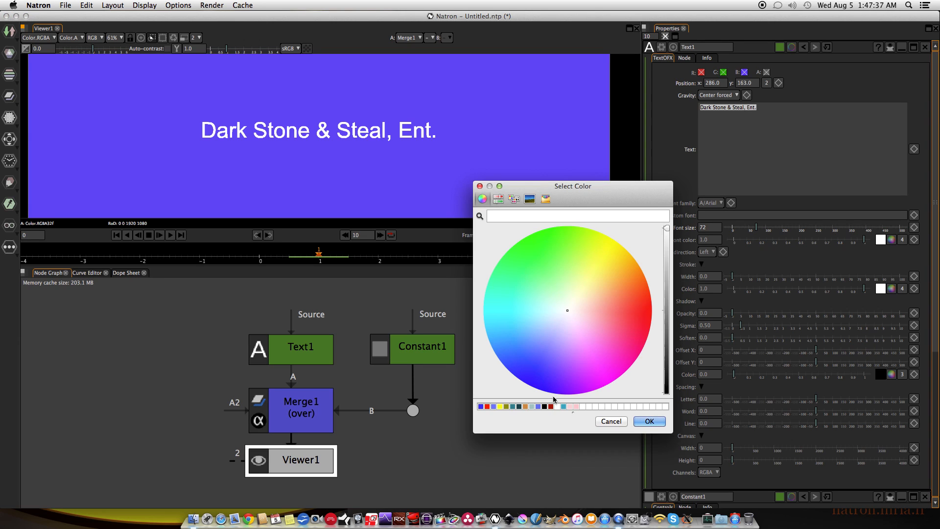
pyautogui.click(487, 406)
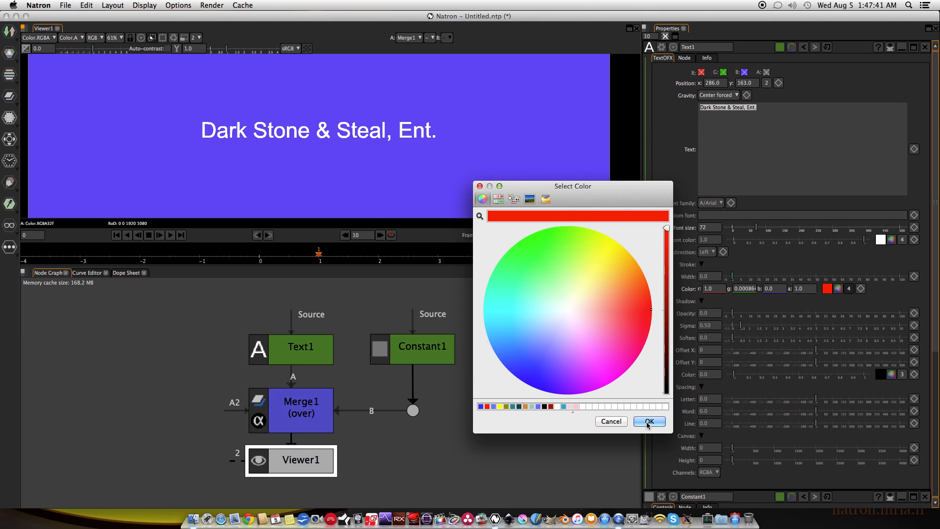
pyautogui.click(649, 422)
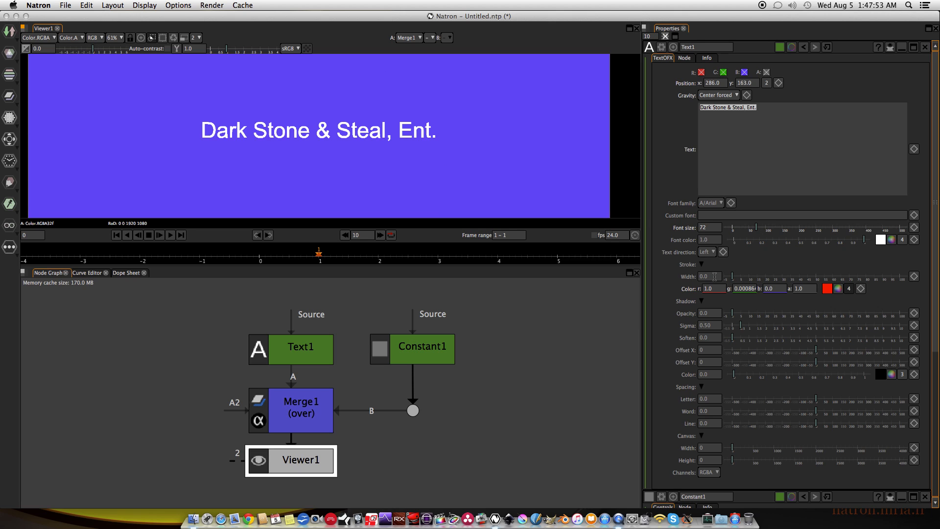
# Try a stroke width of 0.5 on the Text1 node's title.
pyautogui.click(715, 276)
pyautogui.press('Return')
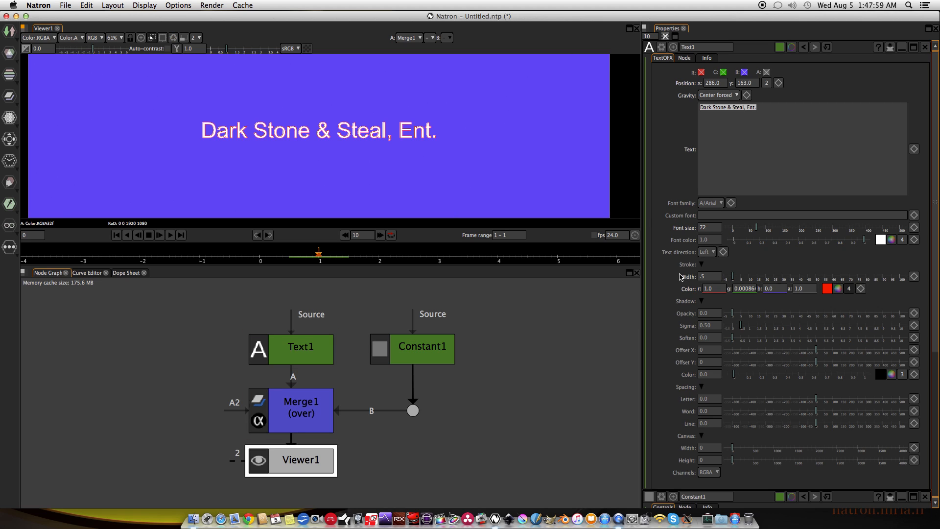
pyautogui.scroll(4, 356, 146)
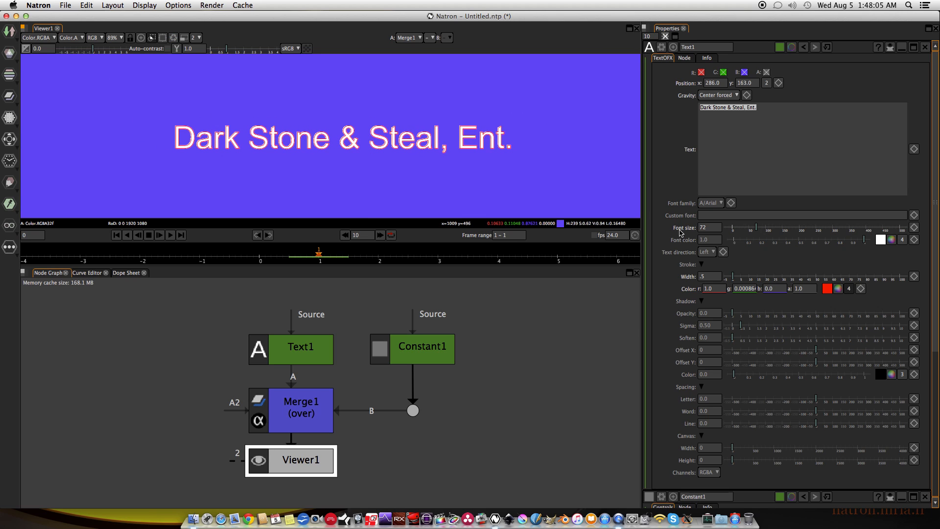
# Set the Text1 node's stroke width to 1.
pyautogui.click(715, 277)
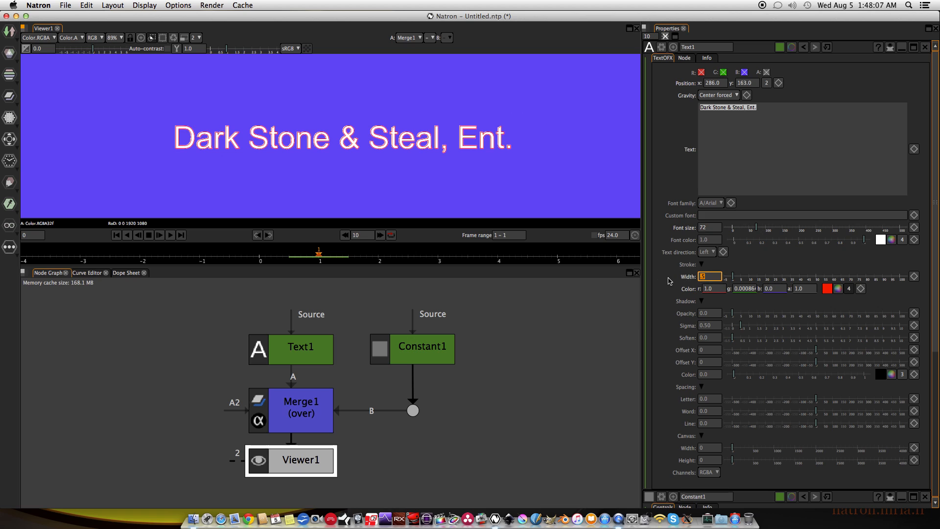
pyautogui.write('1')
pyautogui.press('Return')
pyautogui.scroll(-1, 451, 177)
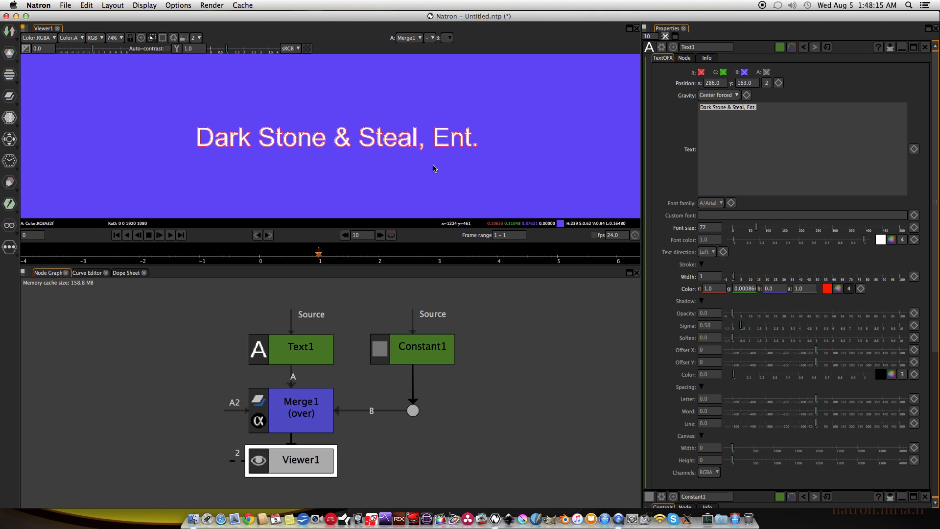
pyautogui.scroll(3, 434, 168)
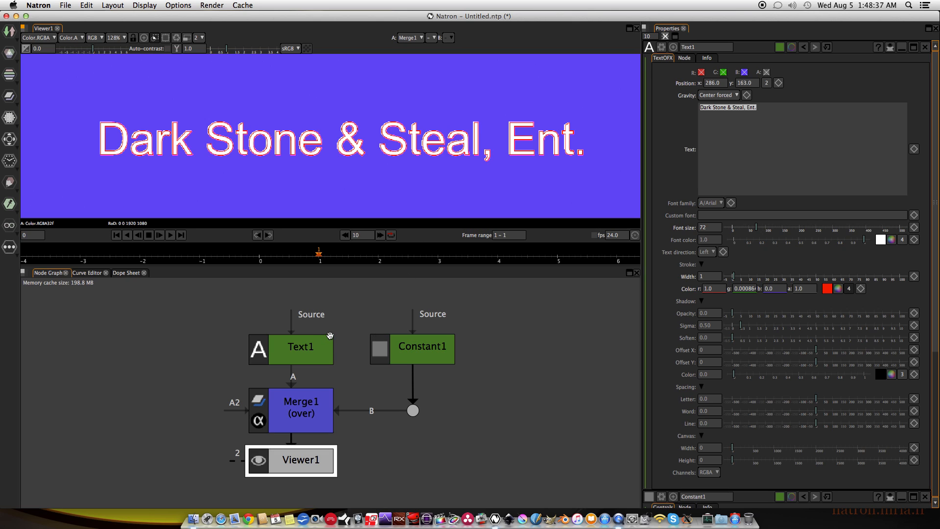
# Move the Text1 node up and insert a Premult node between it and Merge1.
pyautogui.moveTo(330, 335); pyautogui.dragTo(311, 337)
pyautogui.click(309, 364)
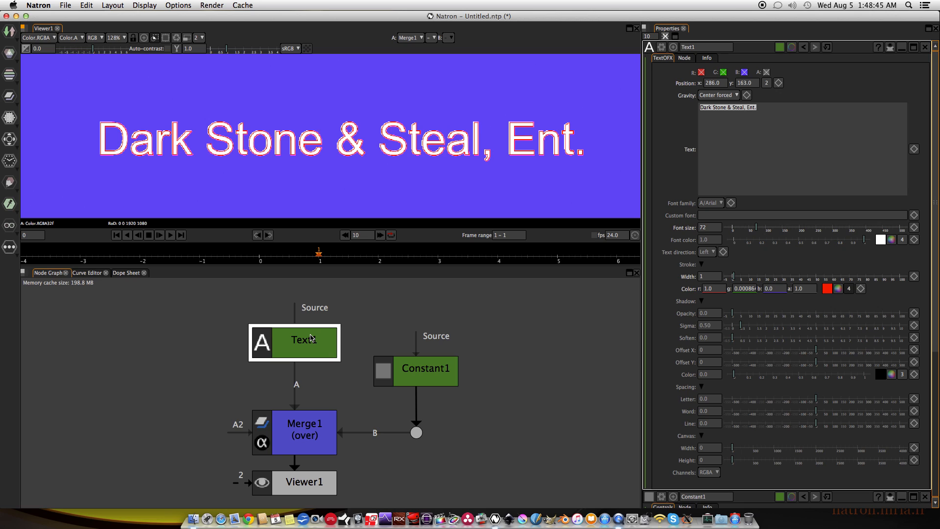
pyautogui.rightClick(305, 338)
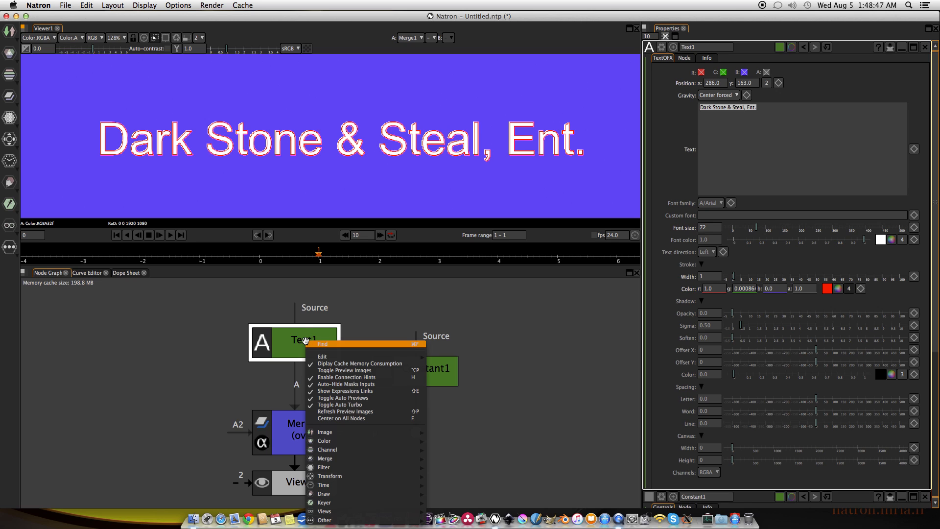
pyautogui.moveTo(344, 460)
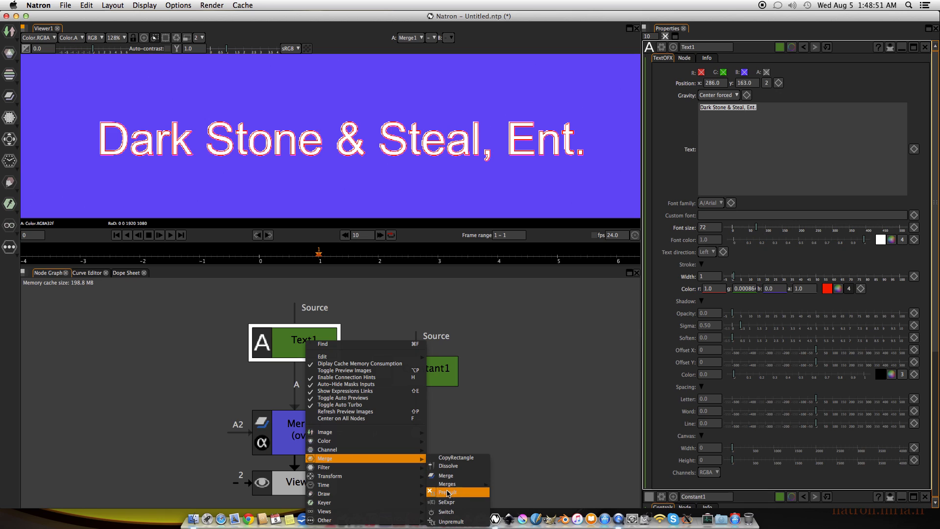
pyautogui.click(447, 493)
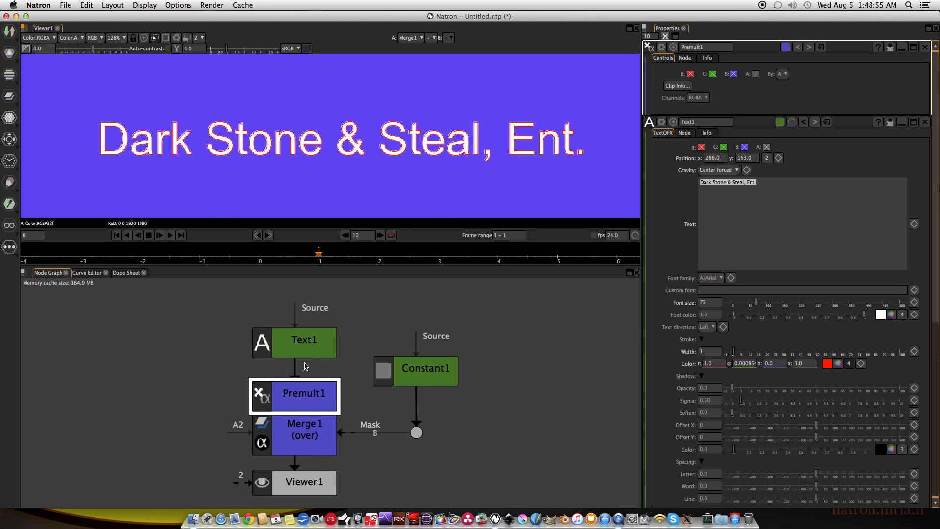
pyautogui.moveTo(309, 393); pyautogui.dragTo(310, 381)
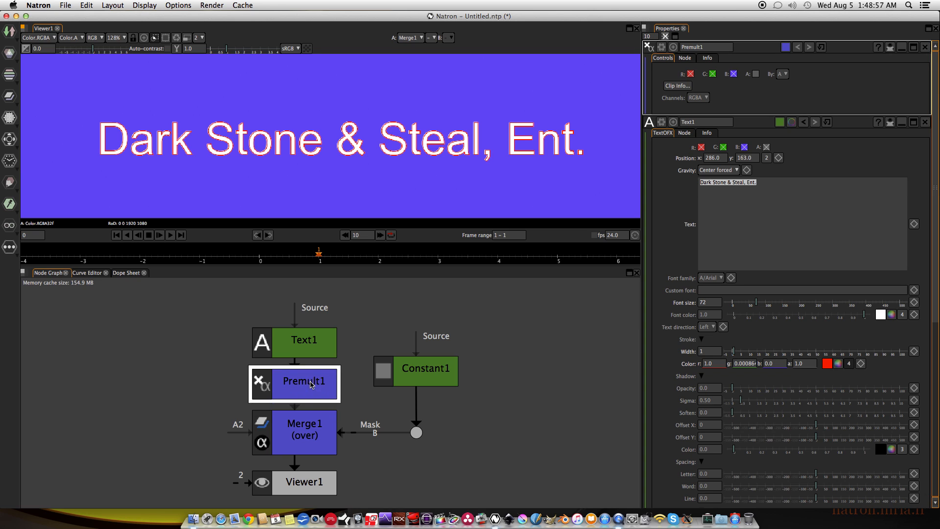
pyautogui.scroll(4, 390, 135)
pyautogui.scroll(3, 390, 136)
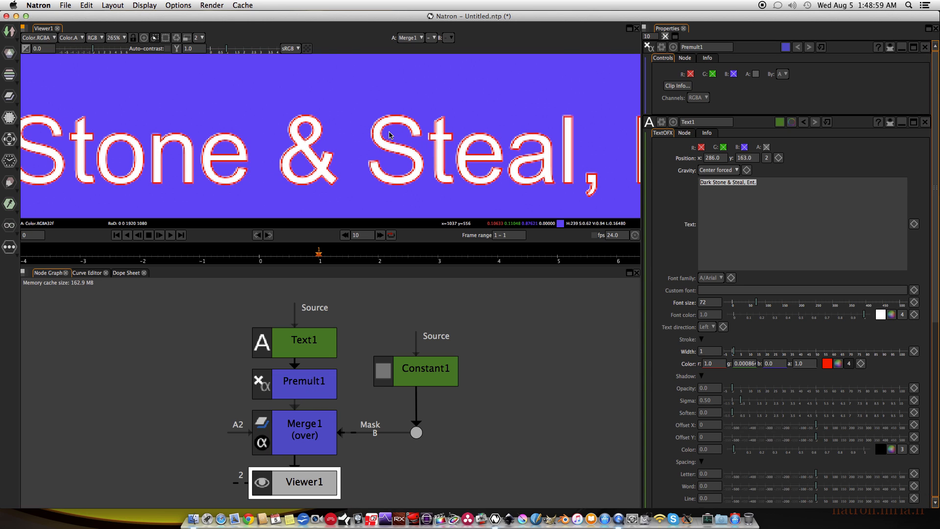
pyautogui.press('f')
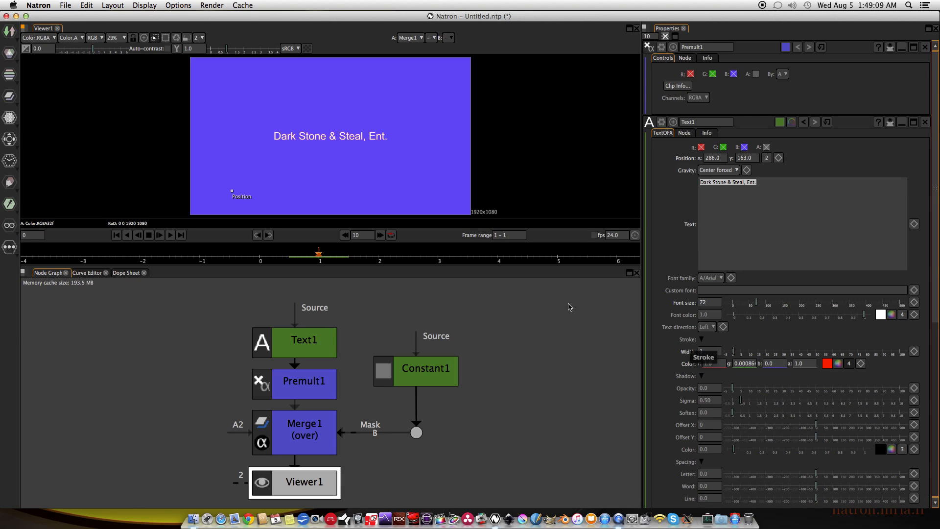
# Set the shadow opacity of the Text1 node to 50.
pyautogui.scroll(-3, 690, 348)
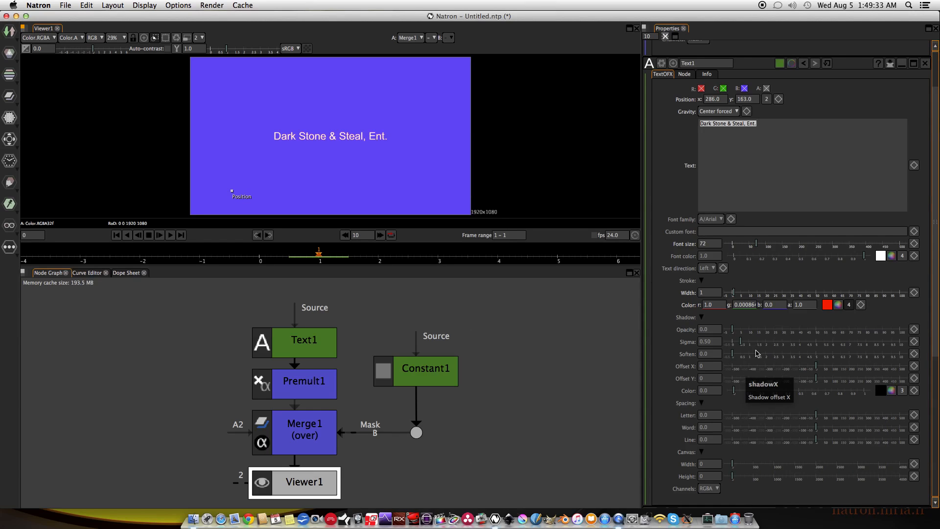
pyautogui.moveTo(734, 329); pyautogui.dragTo(811, 331)
pyautogui.click(717, 330)
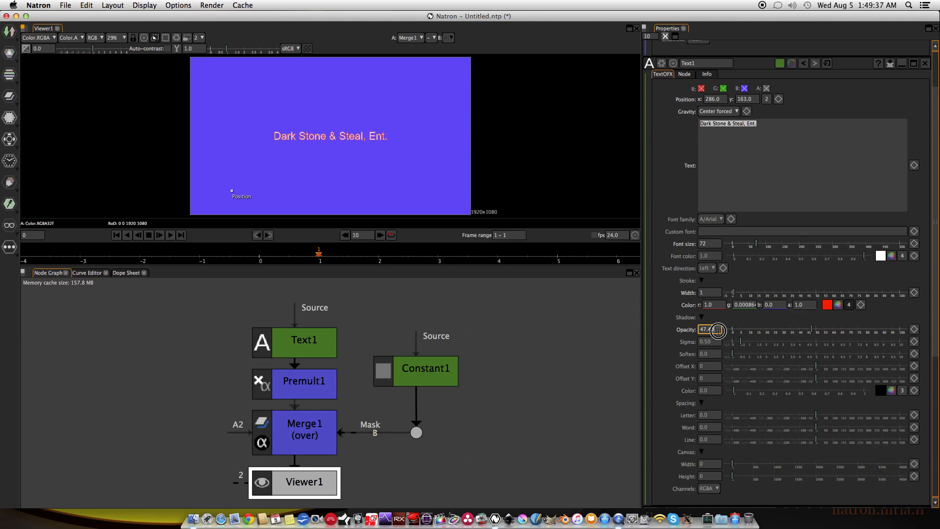
pyautogui.doubleClick(718, 329)
pyautogui.write('50')
pyautogui.press('Return')
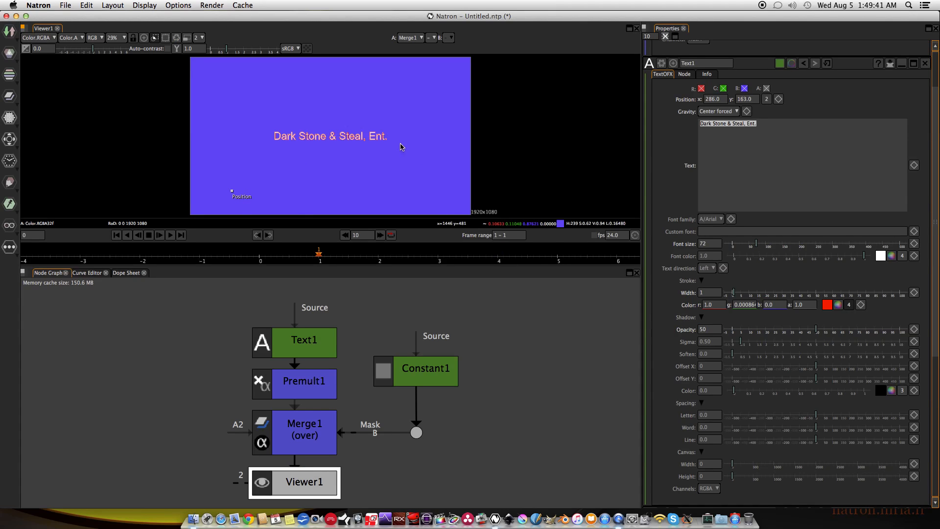
pyautogui.scroll(10, 387, 147)
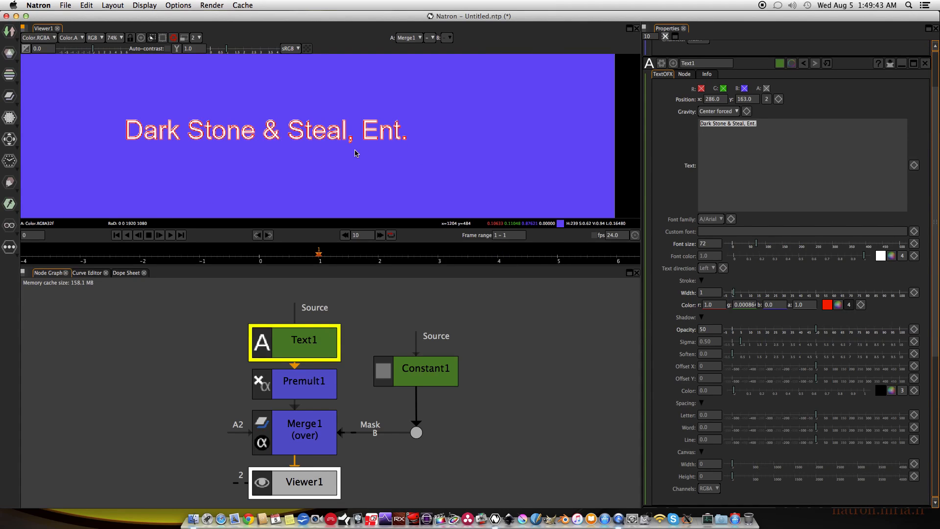
pyautogui.moveTo(353, 149); pyautogui.dragTo(414, 150)
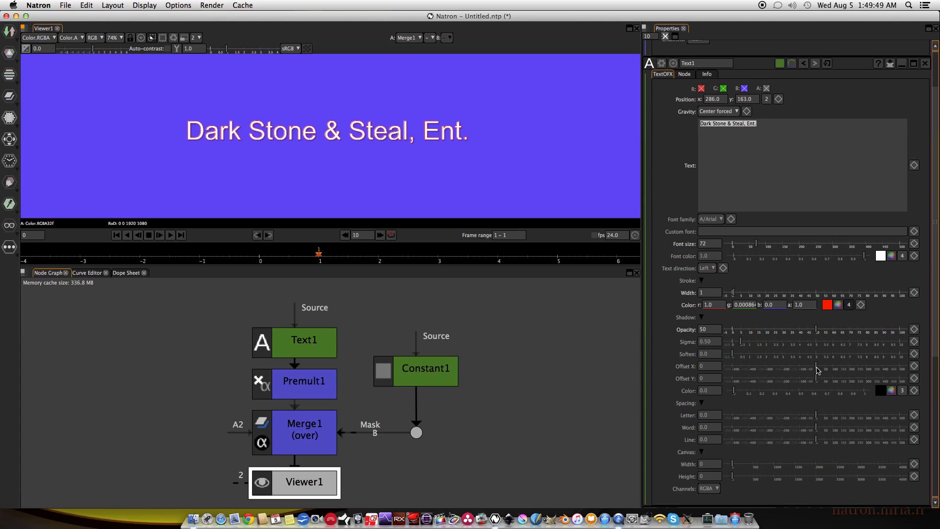
# Shift the title's shadow horizontally with an Offset X of 6.
pyautogui.click(817, 371)
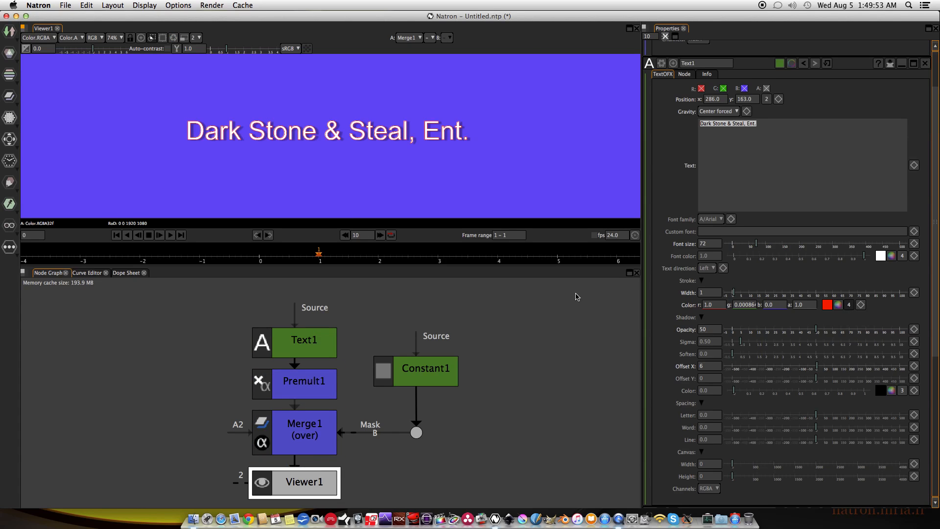
pyautogui.scroll(5, 259, 128)
pyautogui.scroll(2, 260, 127)
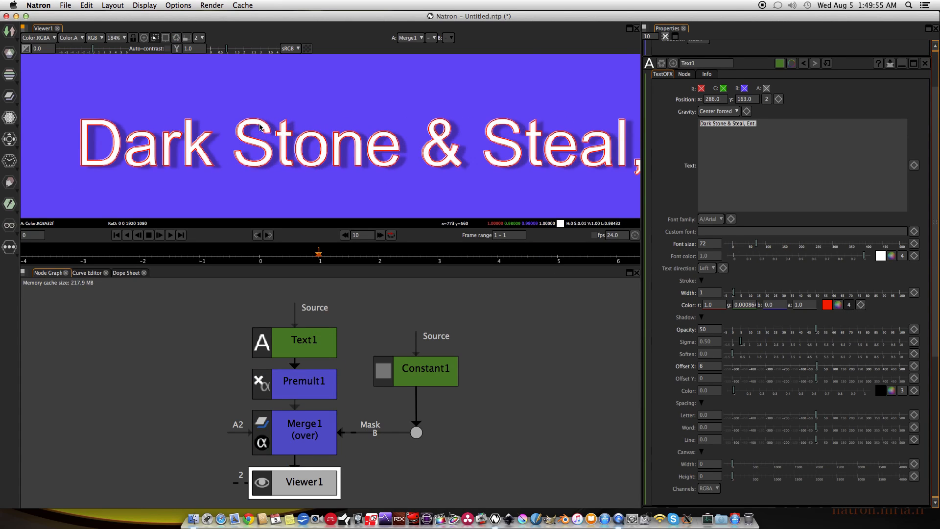
pyautogui.scroll(2, 361, 176)
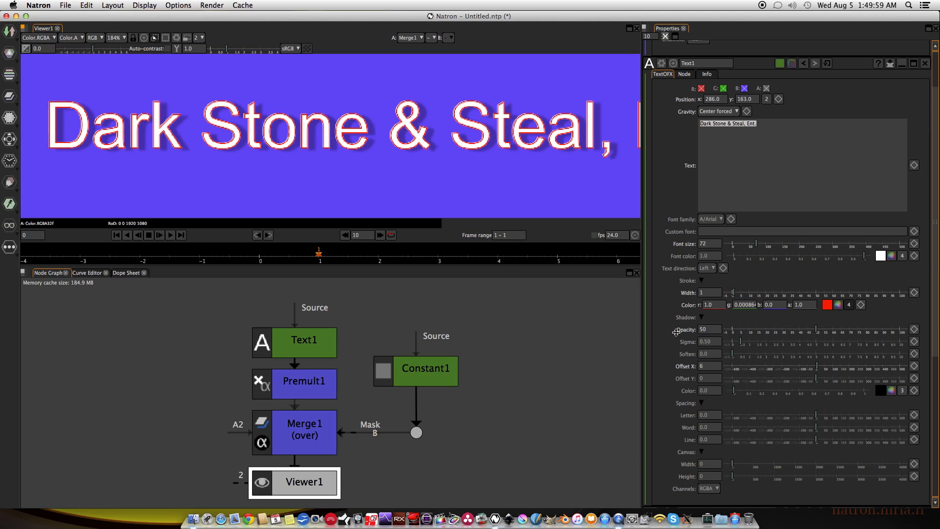
# Set the Text1 node's shadow Offset Y and Offset X both to 10.
pyautogui.click(701, 378)
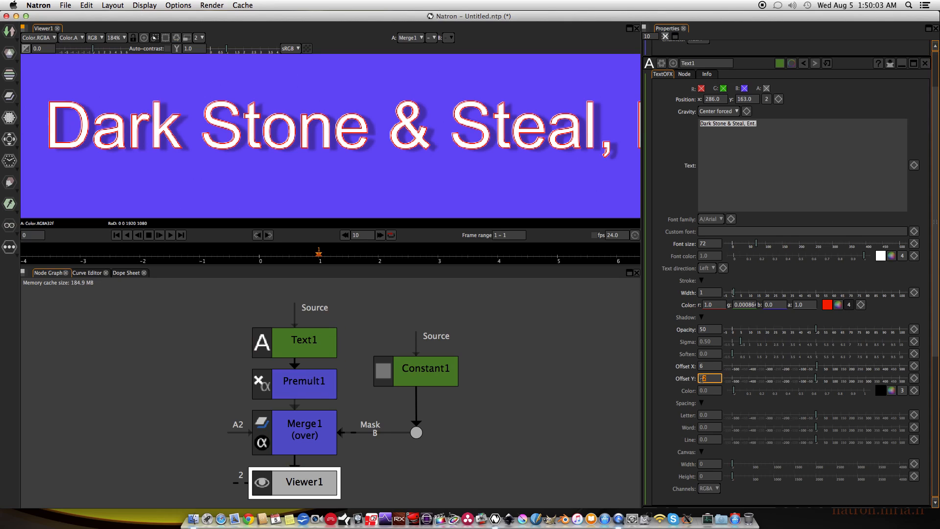
pyautogui.scroll(-7, 703, 379)
pyautogui.scroll(8, 702, 379)
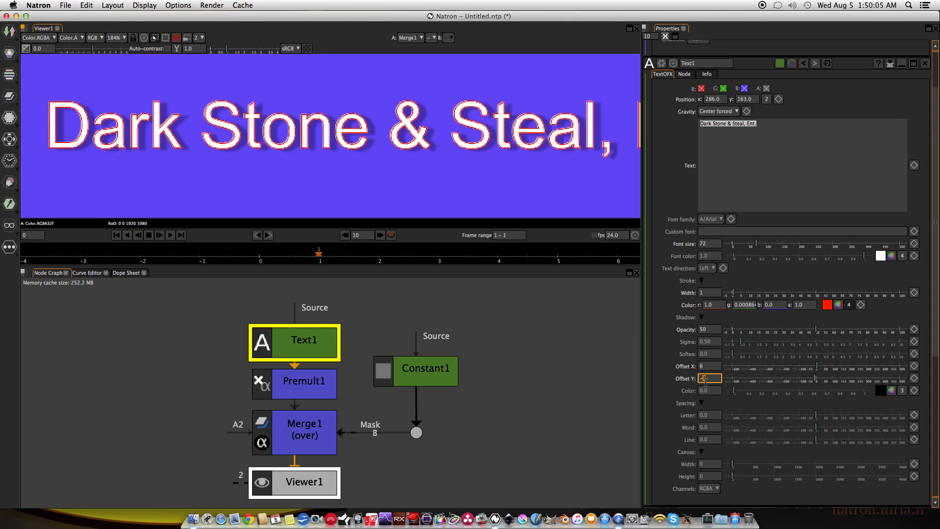
pyautogui.scroll(4, 705, 381)
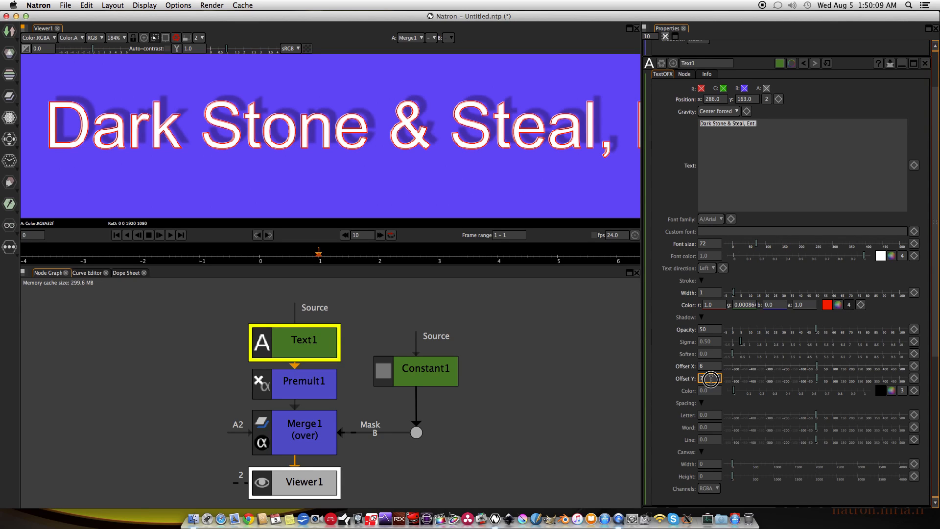
pyautogui.write('10')
pyautogui.press('Return')
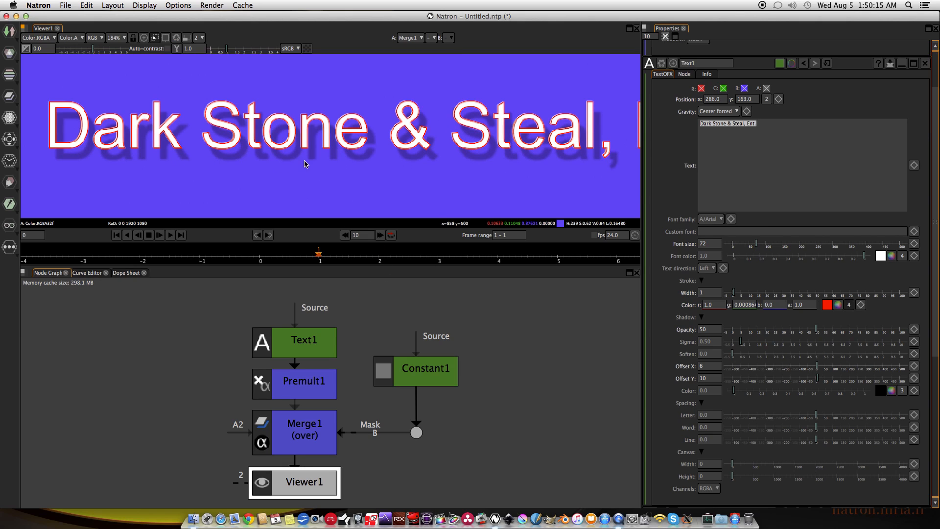
pyautogui.doubleClick(704, 366)
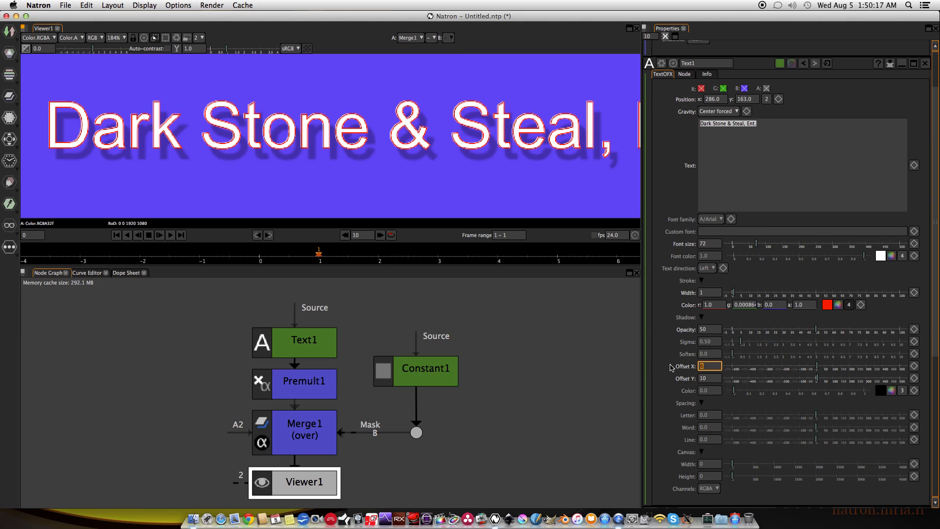
pyautogui.write('10')
pyautogui.press('Return')
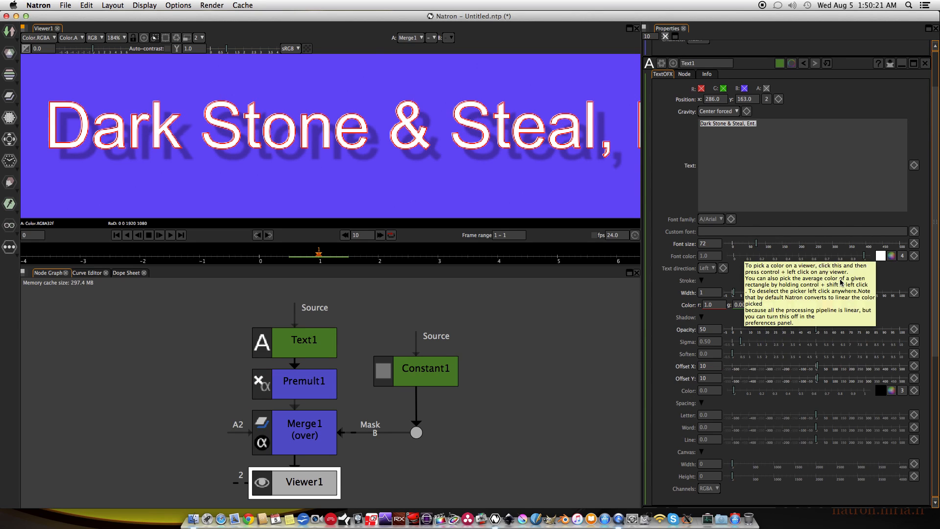
# Set the shadow's Soften value to 3 on the Text1 node.
pyautogui.doubleClick(713, 353)
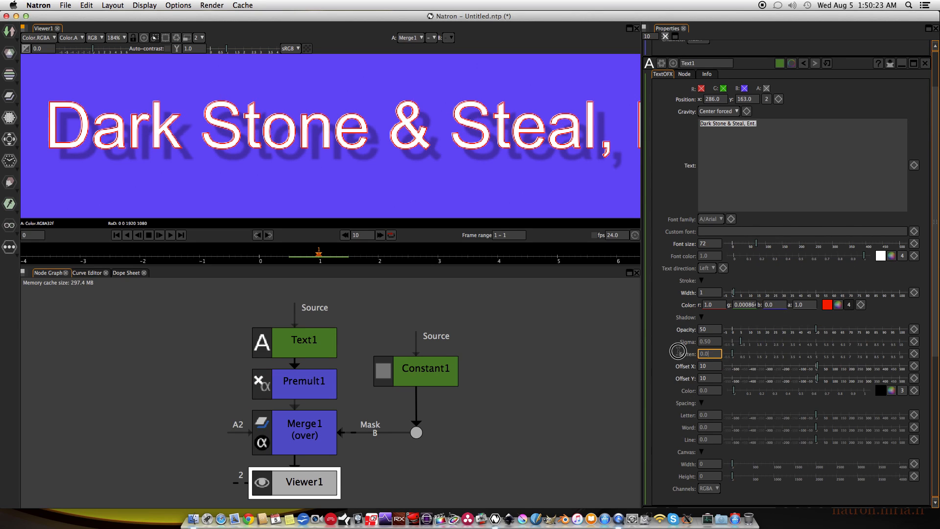
pyautogui.write('3')
pyautogui.press('Return')
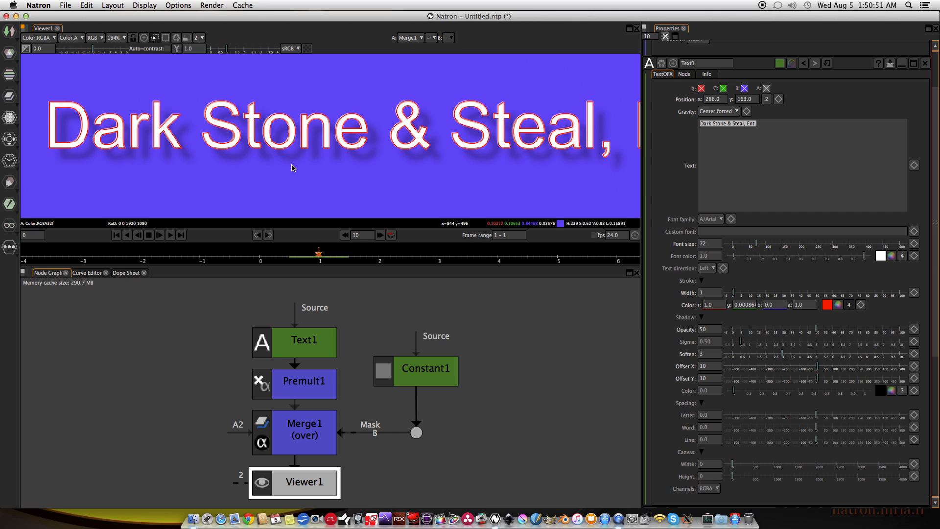
pyautogui.press('f')
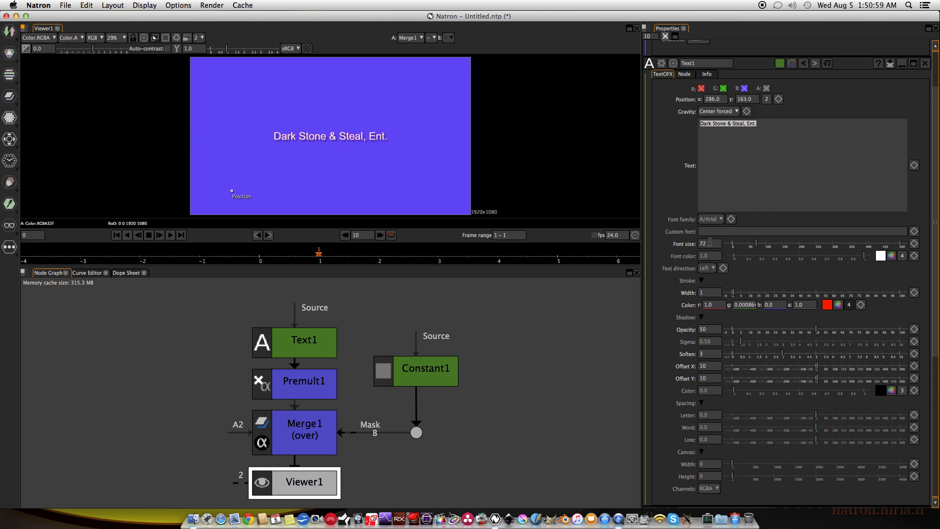
# Enlarge the title by setting the Text1 node's font size to 130.
pyautogui.moveTo(711, 247); pyautogui.dragTo(675, 244)
pyautogui.write('130')
pyautogui.press('Return')
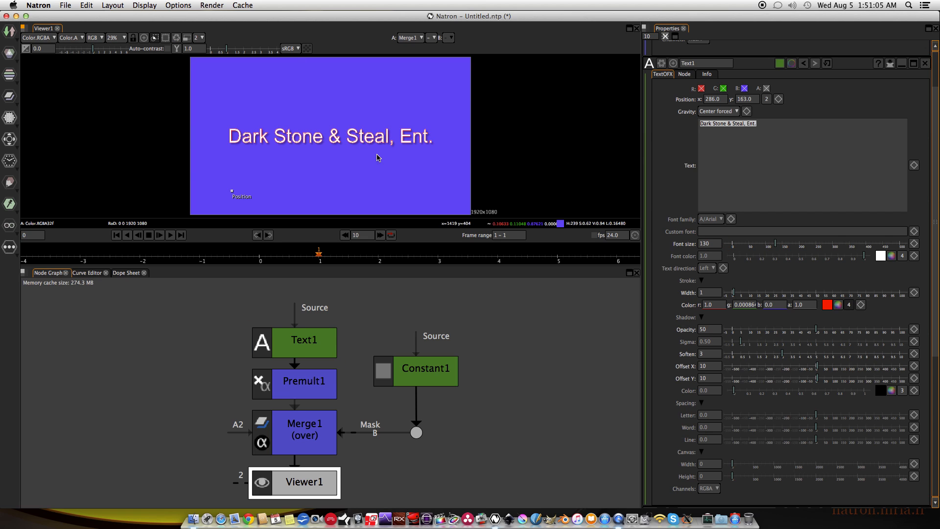
pyautogui.scroll(1, 357, 160)
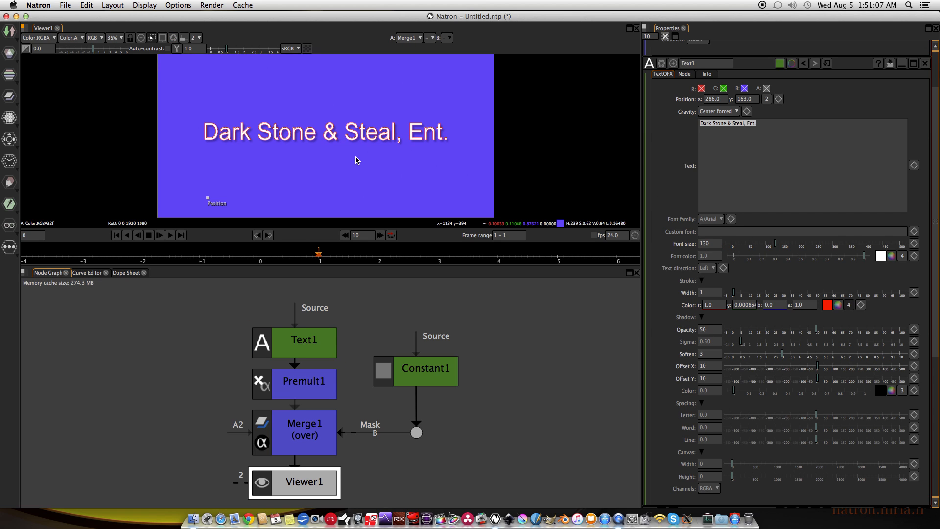
pyautogui.moveTo(356, 157); pyautogui.dragTo(356, 161)
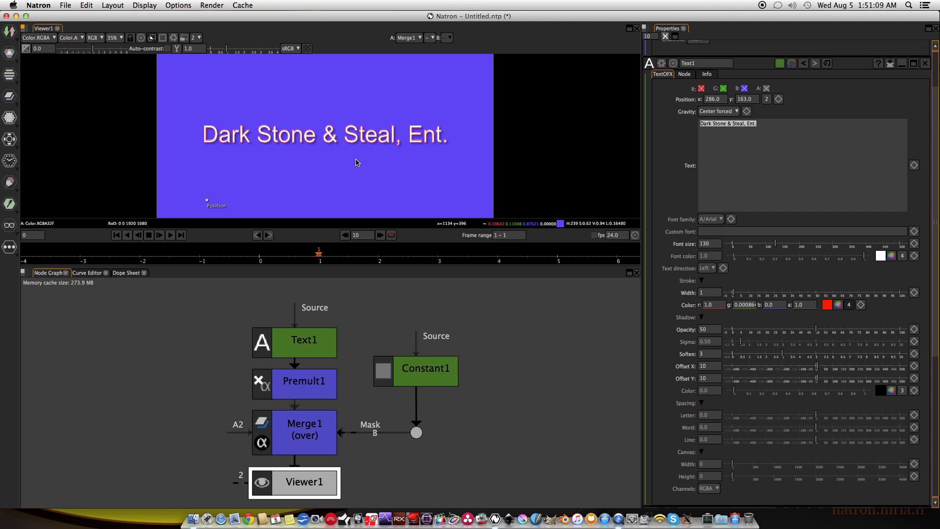
# Collapse the Stroke and Shadow parameter groups and increase the Text1 node's letter spacing to 105.
pyautogui.click(702, 281)
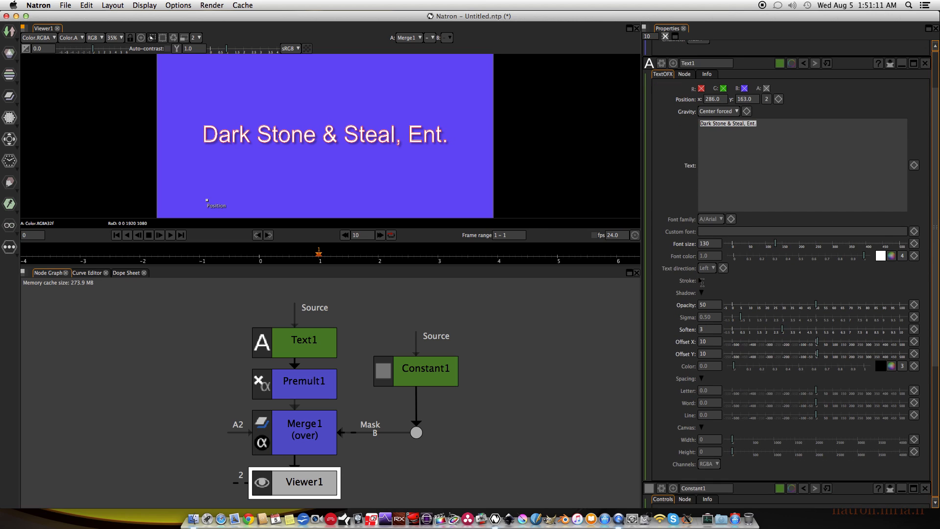
pyautogui.click(702, 293)
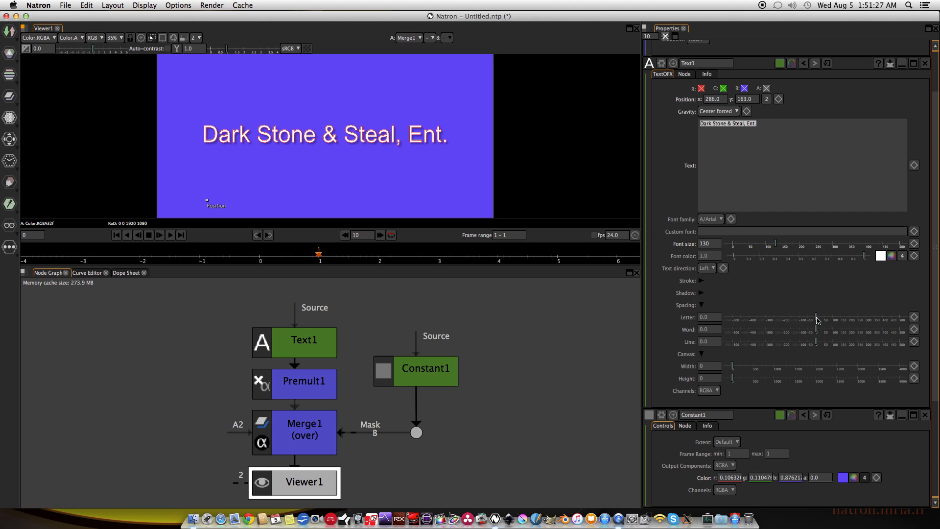
pyautogui.moveTo(816, 319); pyautogui.dragTo(835, 320)
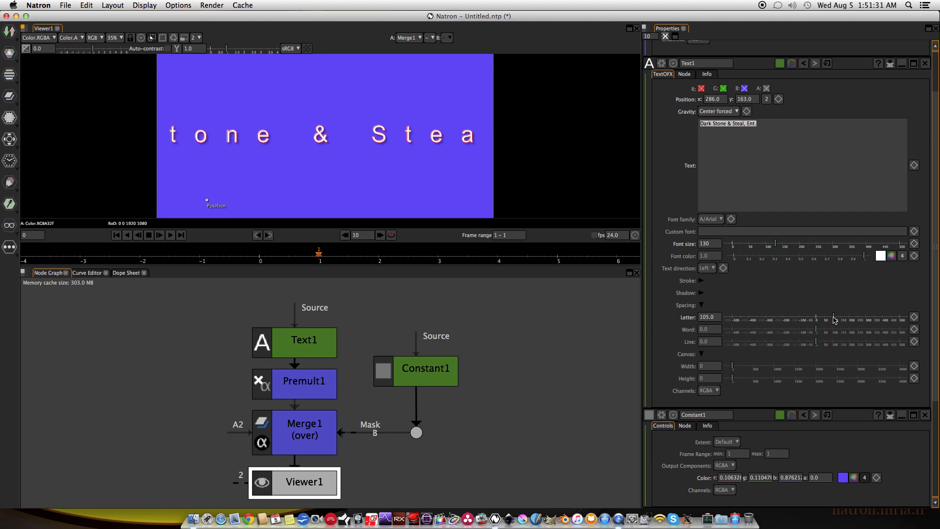
# Reset the Text1 node's letter spacing to 0.
pyautogui.moveTo(719, 316); pyautogui.dragTo(690, 313)
pyautogui.write('0')
pyautogui.press('Return')
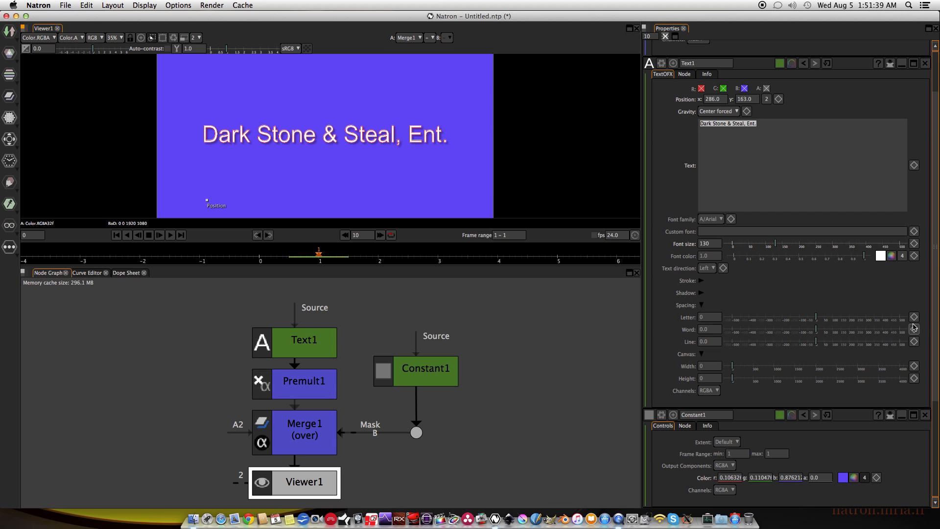
pyautogui.click(701, 293)
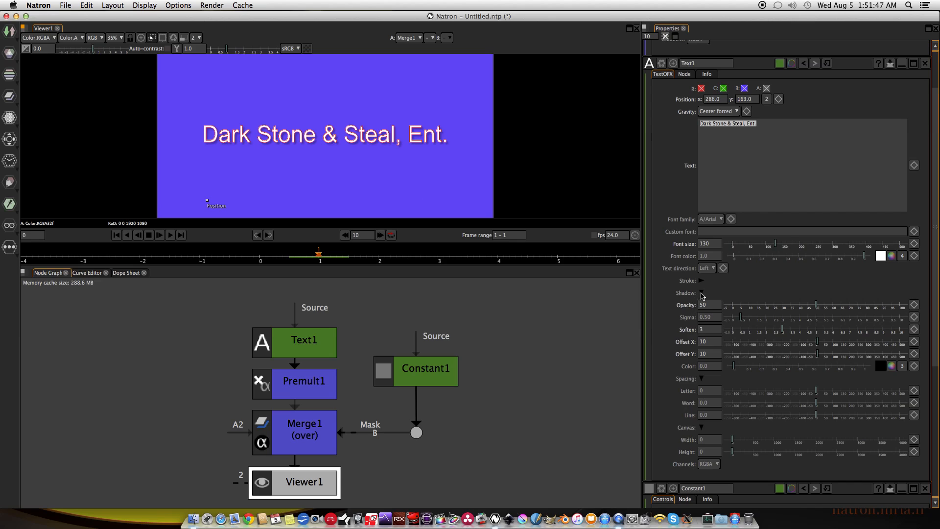
pyautogui.click(702, 292)
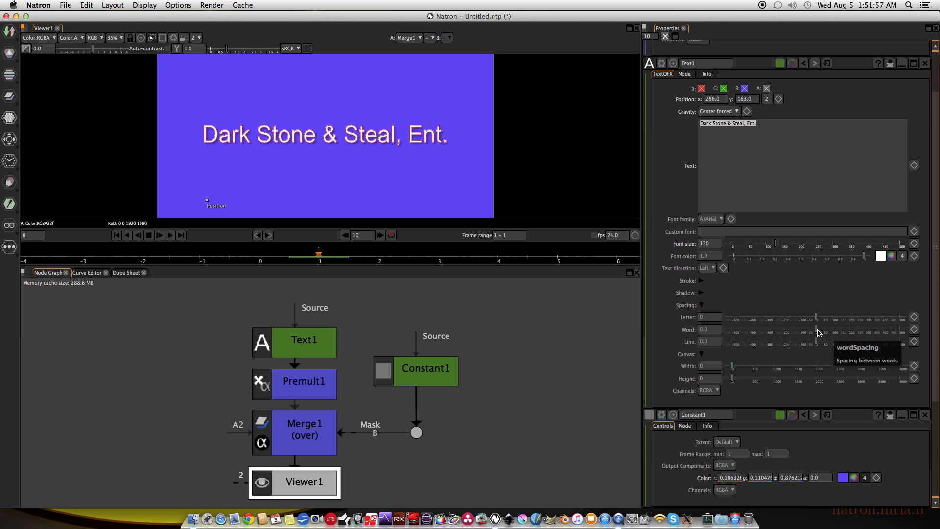
# Try a word spacing of 196 on the Text1 node and return it to 0.
pyautogui.moveTo(816, 330); pyautogui.dragTo(850, 334)
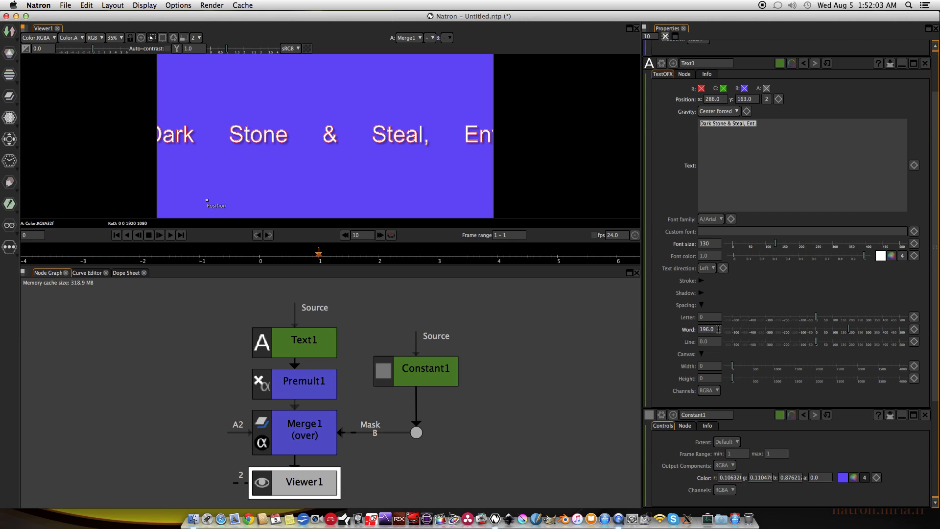
pyautogui.doubleClick(710, 329)
pyautogui.write('0')
pyautogui.press('Return')
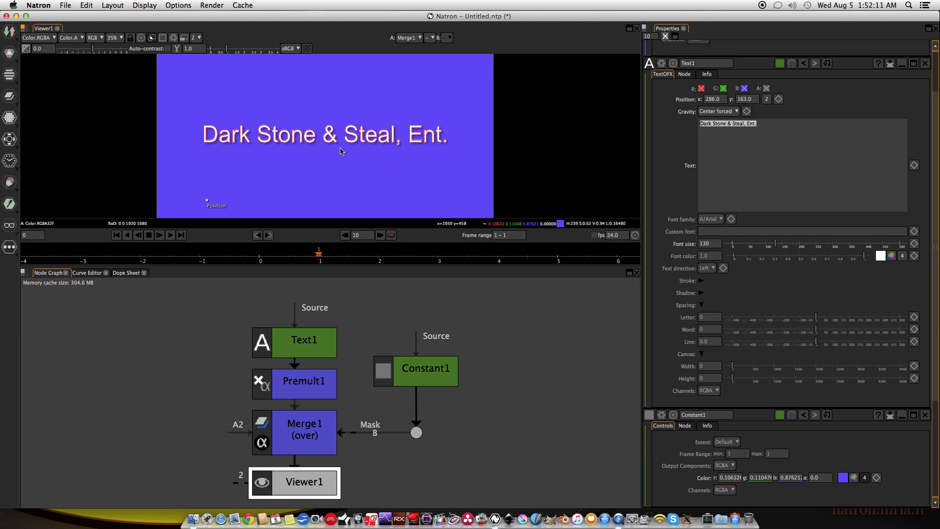
# Add a second line to the Text1 node's text, reading "by" followed by the person's full name.
pyautogui.click(763, 124)
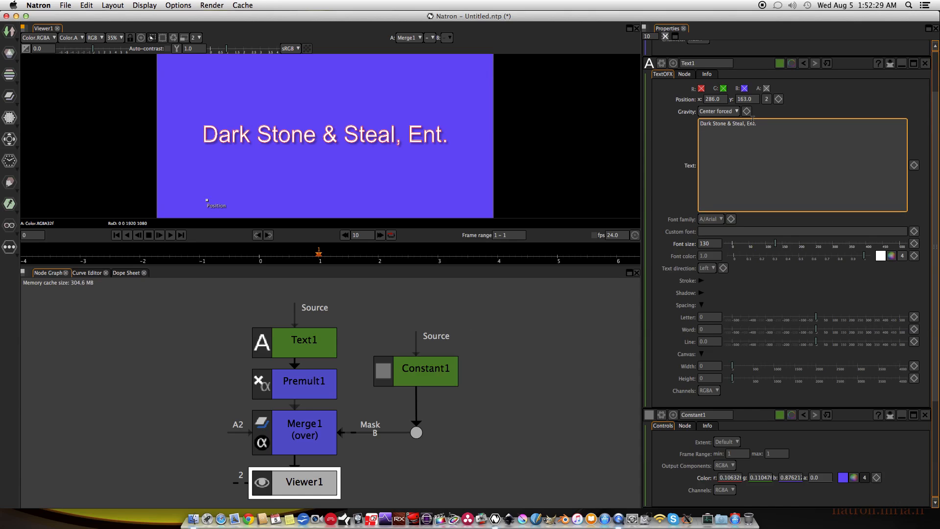
pyautogui.press('Return')
pyautogui.write('by Omart Brown')
pyautogui.click(399, 175)
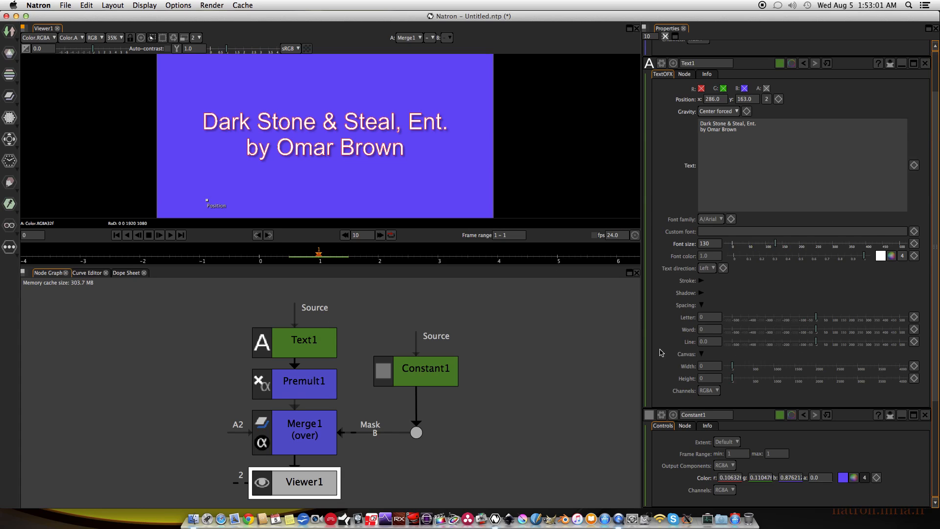
# Try line spacings of 275 and -64 on the two-line title and reset the line spacing to 0.
pyautogui.press('space')
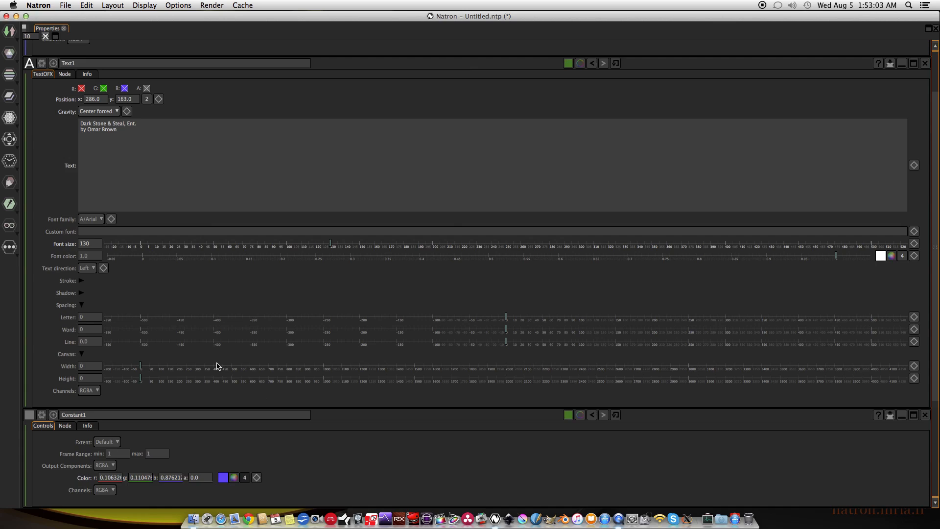
pyautogui.scroll(-2, 216, 365)
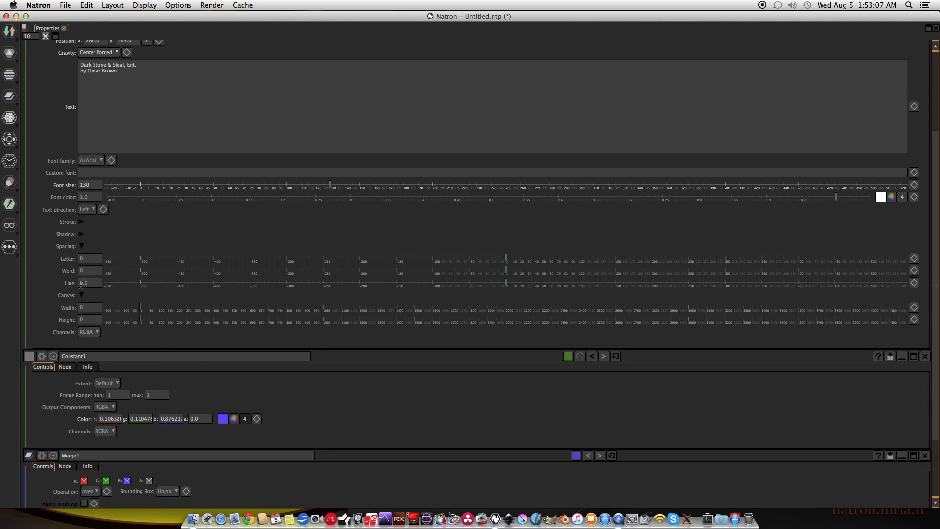
pyautogui.press('space')
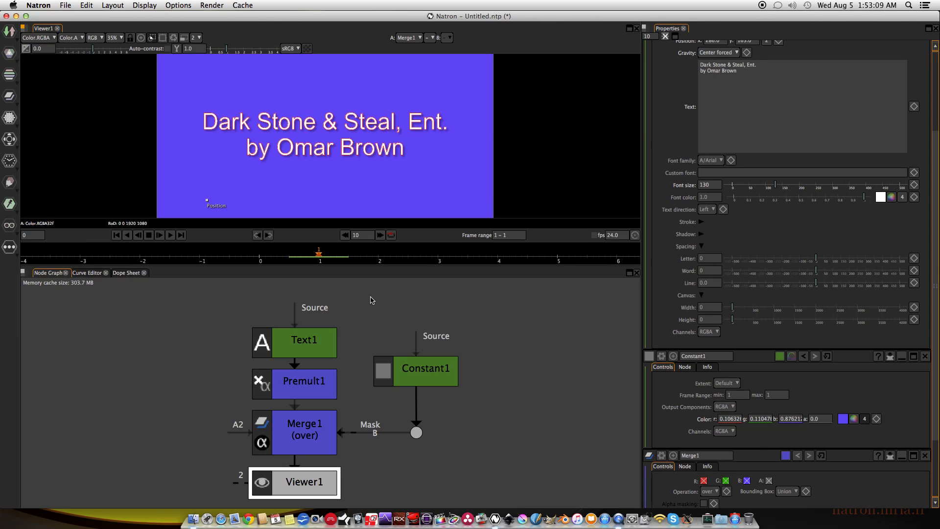
pyautogui.click(819, 287)
pyautogui.moveTo(819, 287); pyautogui.dragTo(863, 290)
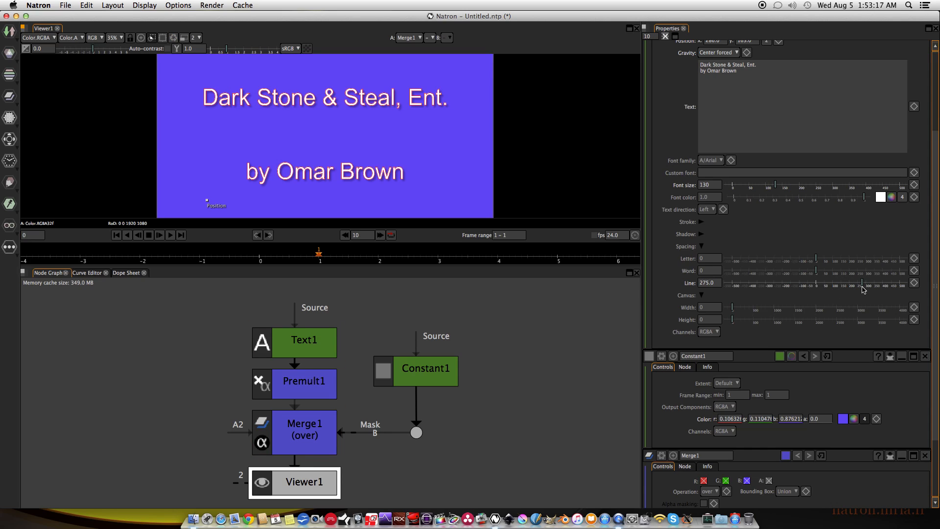
pyautogui.moveTo(863, 288); pyautogui.dragTo(806, 286)
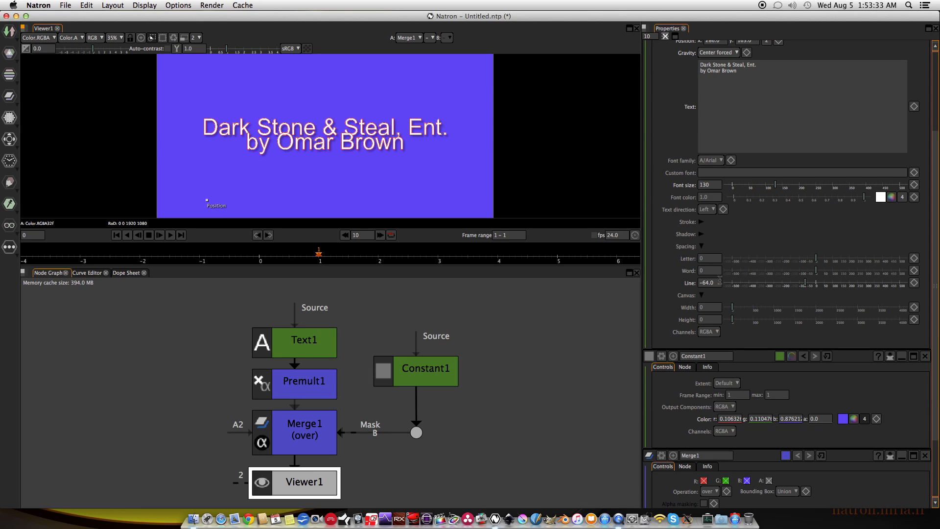
pyautogui.moveTo(716, 283); pyautogui.dragTo(657, 281)
pyautogui.write('0')
pyautogui.press('Return')
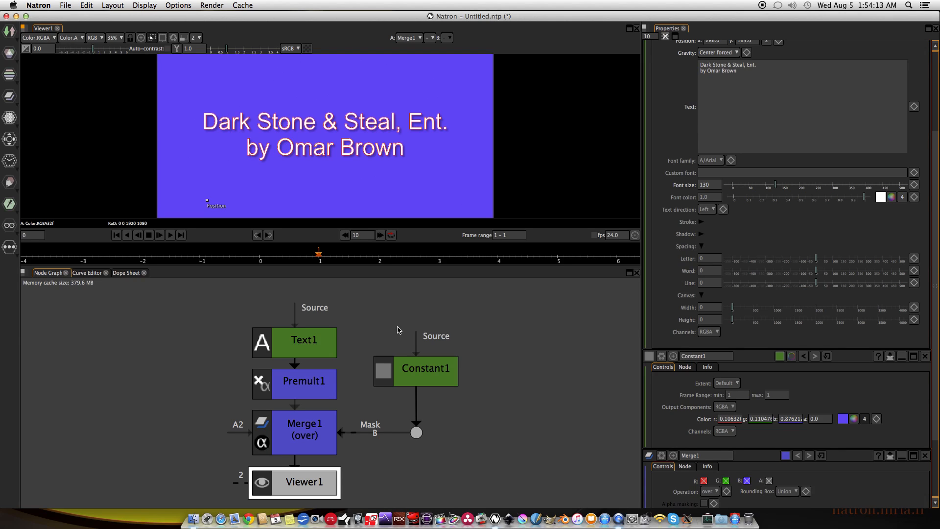
# Collapse the Text1 node's Spacing group and set the project's last frame to 100 in the Project Settings.
pyautogui.scroll(3, 720, 247)
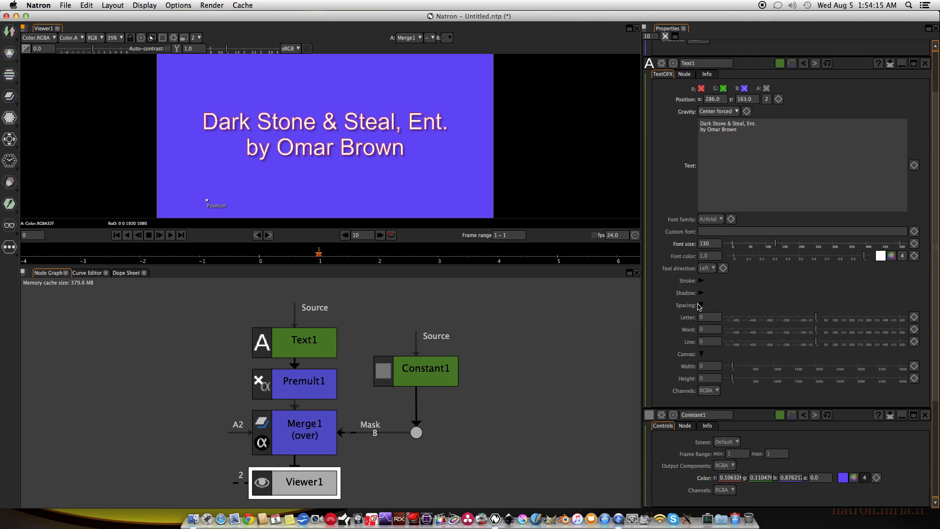
pyautogui.click(701, 305)
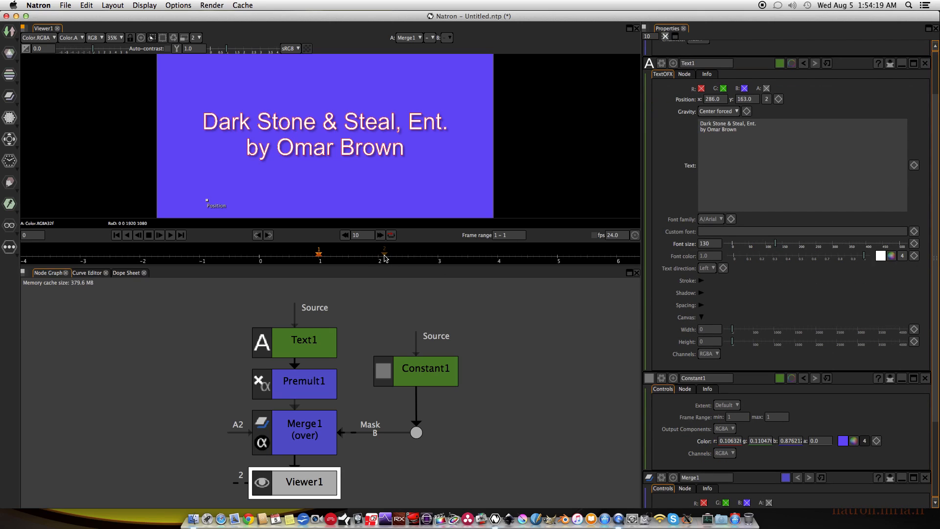
pyautogui.scroll(1, 389, 258)
pyautogui.press('s')
pyautogui.click(824, 252)
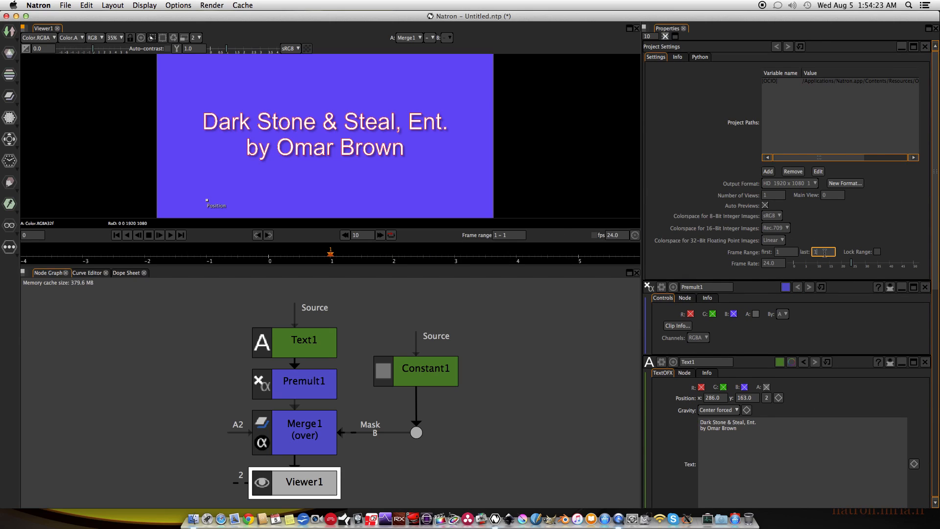
pyautogui.write('00')
pyautogui.press('Return')
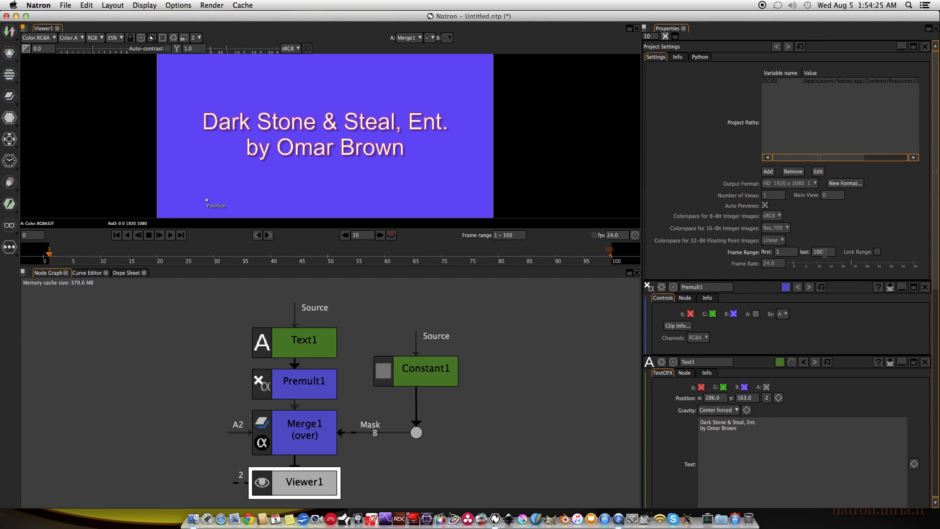
# Lock the project's frame range and set the frame rate to 30.
pyautogui.click(877, 251)
pyautogui.click(784, 263)
pyautogui.write('30')
# Extend the project's last frame to 150 and close the Project Settings.
pyautogui.click(825, 252)
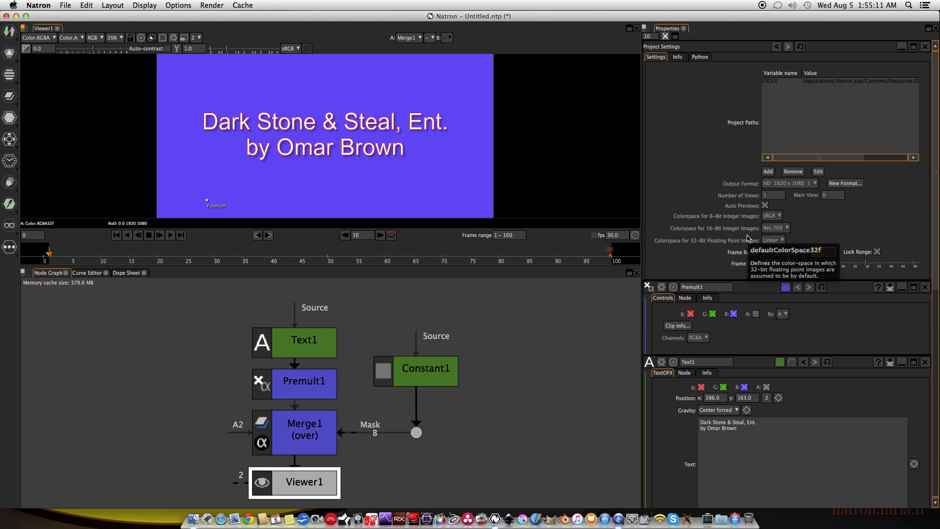
pyautogui.write('150')
pyautogui.press('Return')
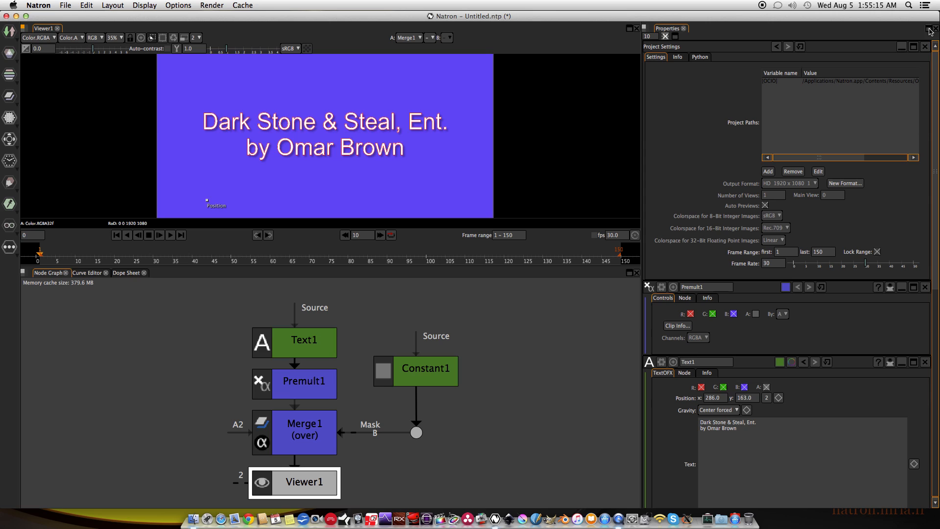
pyautogui.click(925, 46)
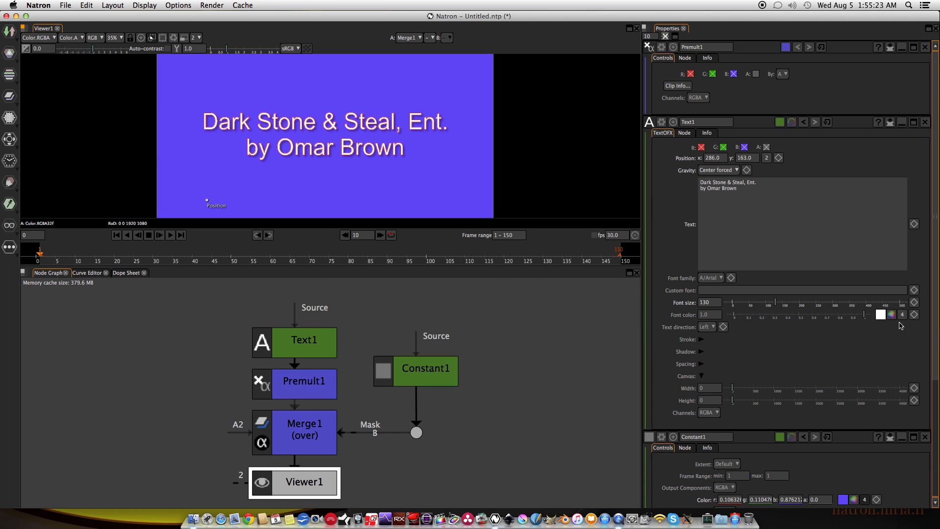
# Expand Text1's Spacing group and keyframe the word spacing at frame 1 with a value of 412.
pyautogui.click(702, 364)
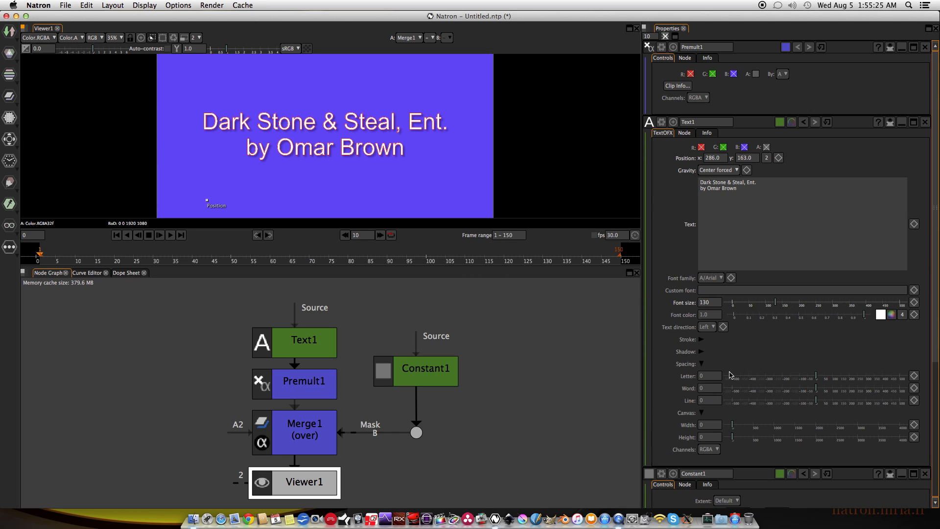
pyautogui.scroll(-3, 753, 356)
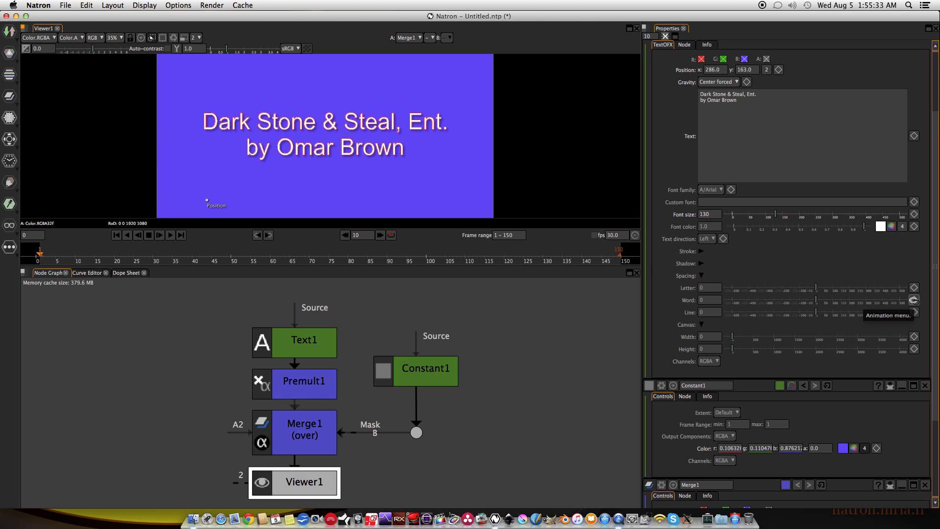
pyautogui.click(913, 300)
pyautogui.click(891, 301)
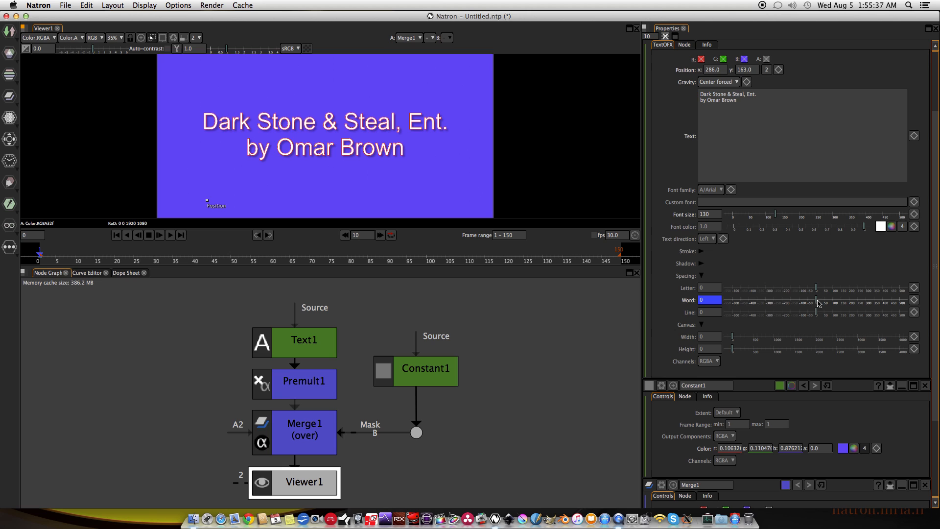
pyautogui.moveTo(819, 303); pyautogui.dragTo(885, 304)
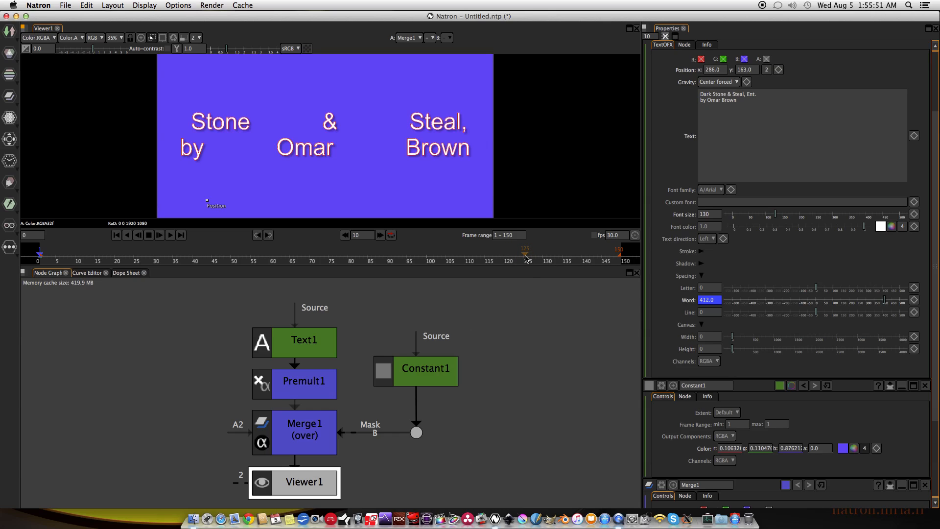
# Keyframe the Text1 node's word spacing to 0 at frame 120.
pyautogui.click(504, 259)
pyautogui.press('Return')
pyautogui.write('0')
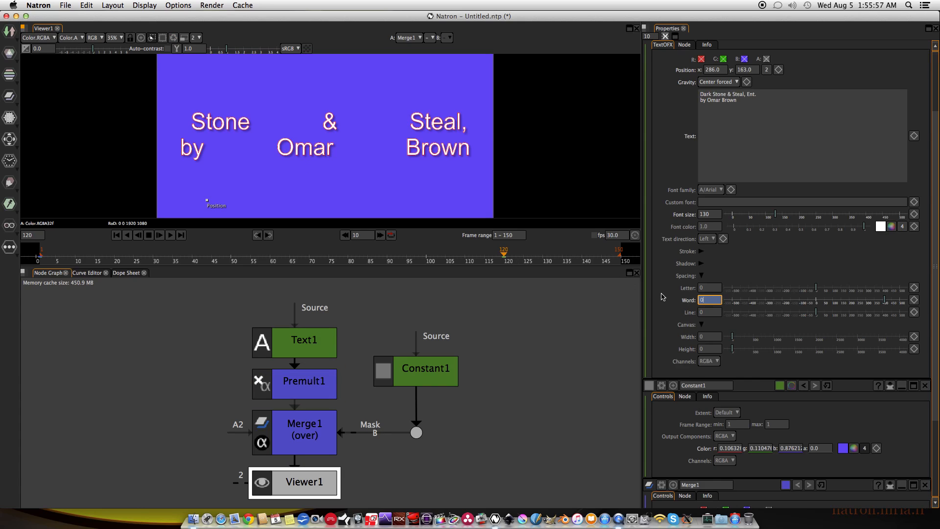
pyautogui.press('Return')
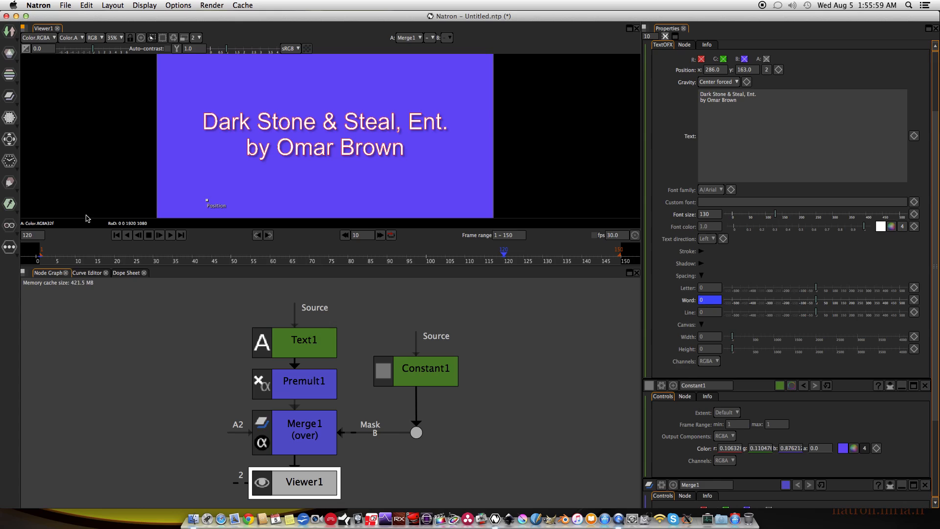
# Play the word spacing animation from the first frame and stop the playback.
pyautogui.click(116, 235)
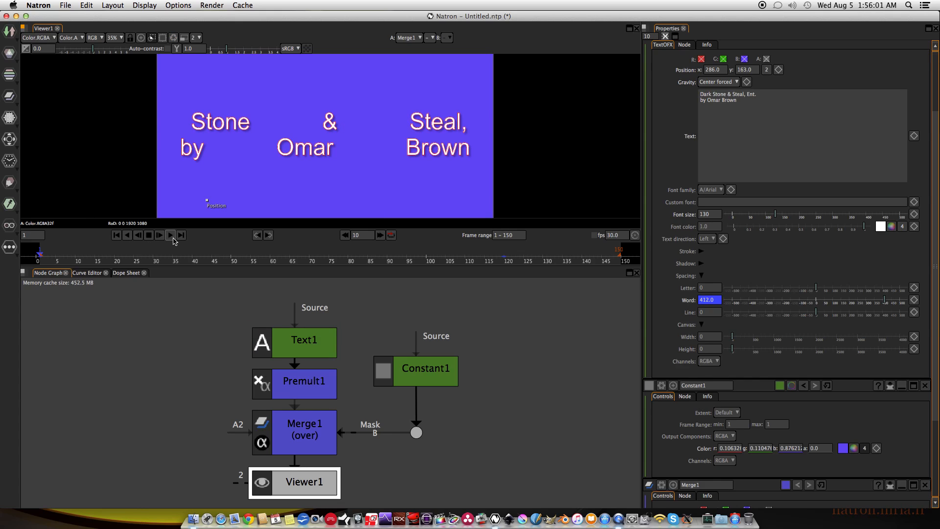
pyautogui.click(170, 236)
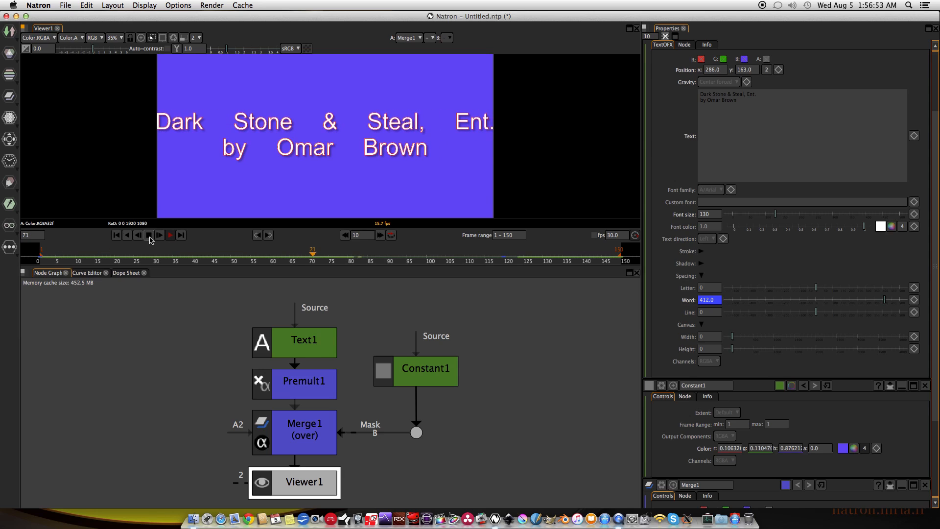
pyautogui.click(149, 237)
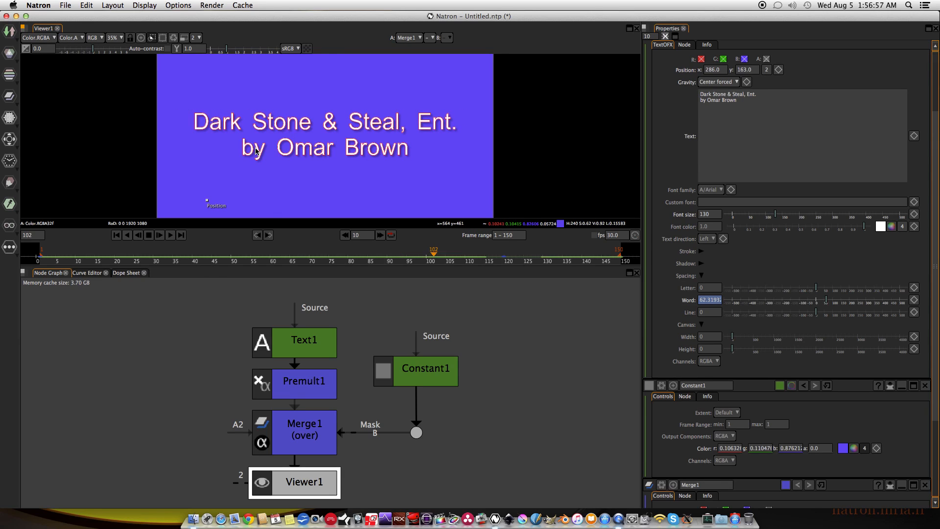
# Save the project on the Desktop as TextOFX_Demo_Text.ntp.
pyautogui.press('super+s')
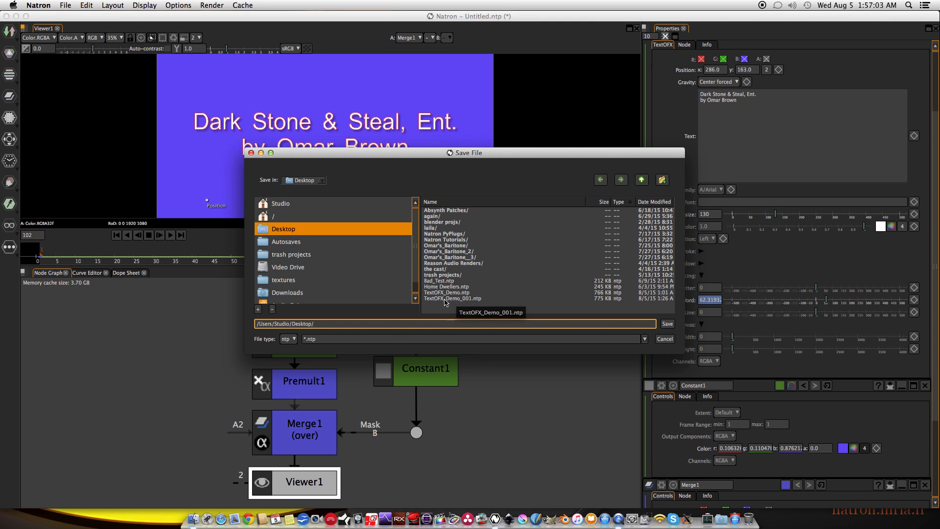
pyautogui.click(446, 300)
pyautogui.click(360, 325)
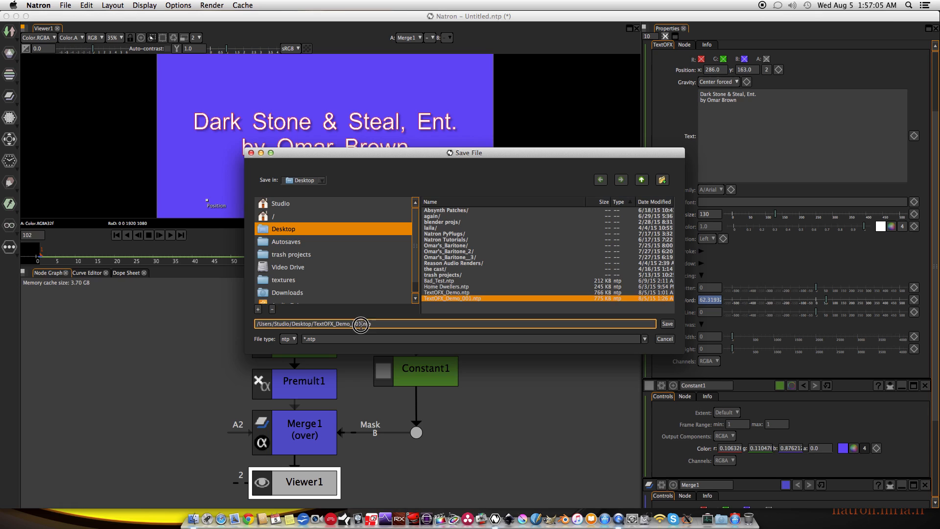
pyautogui.press('BackSpace')
pyautogui.press('BackSpace')
pyautogui.press('BackSpace')
pyautogui.write('Text')
pyautogui.press('Return')
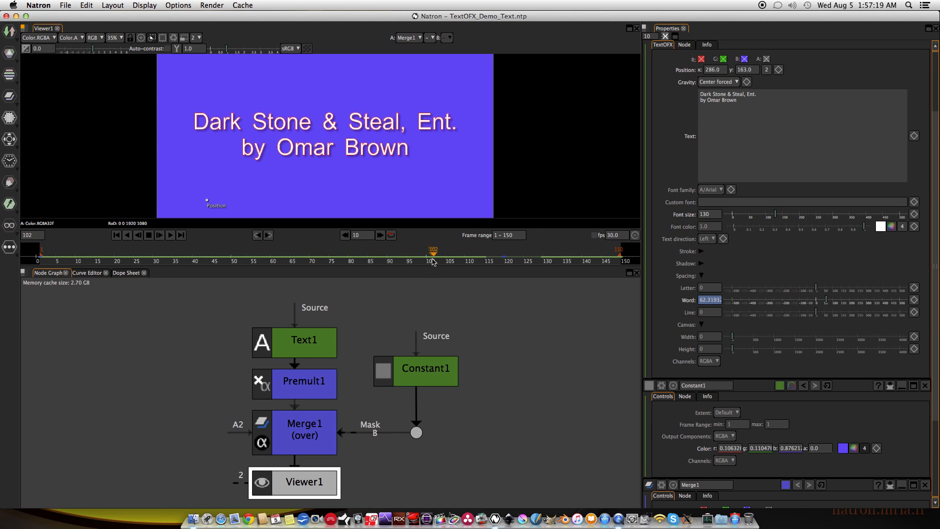
# Scrub the animation to frame 143, collapse the Spacing group and return to the first frame.
pyautogui.moveTo(429, 259); pyautogui.dragTo(599, 273)
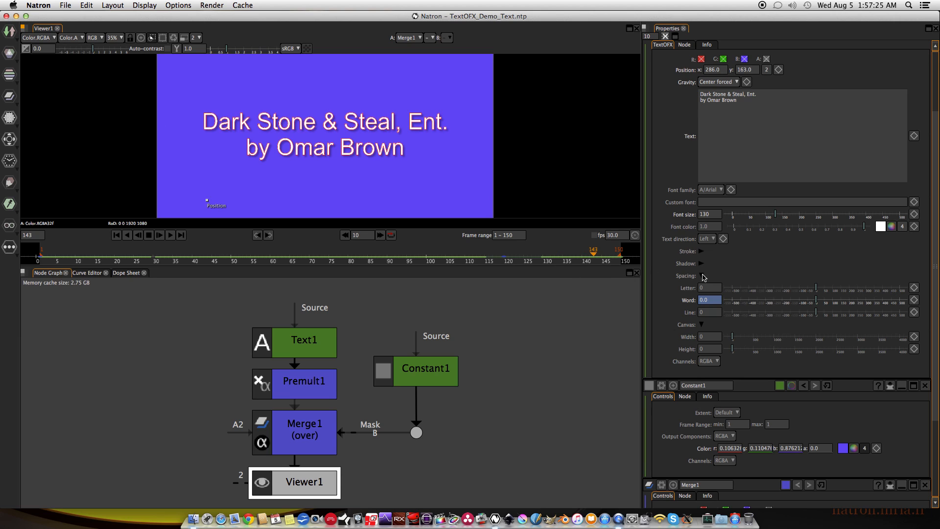
pyautogui.click(702, 276)
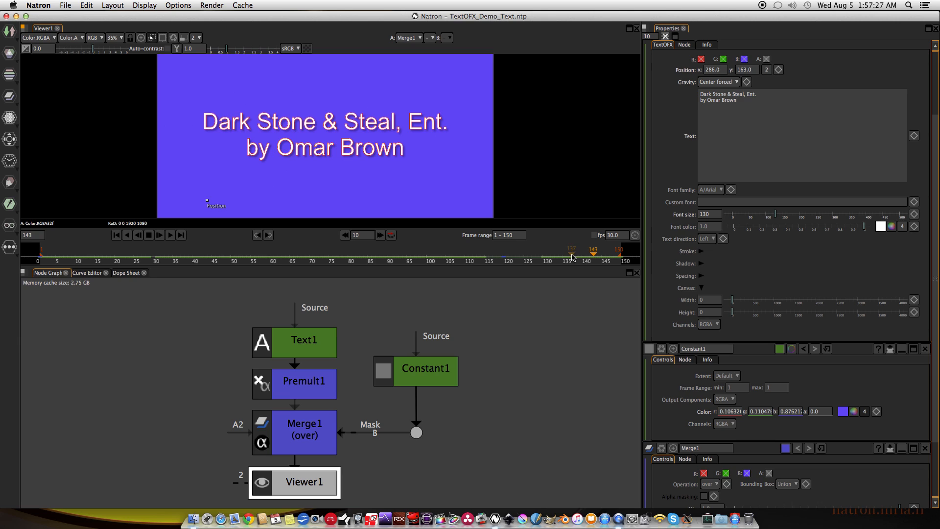
pyautogui.click(116, 235)
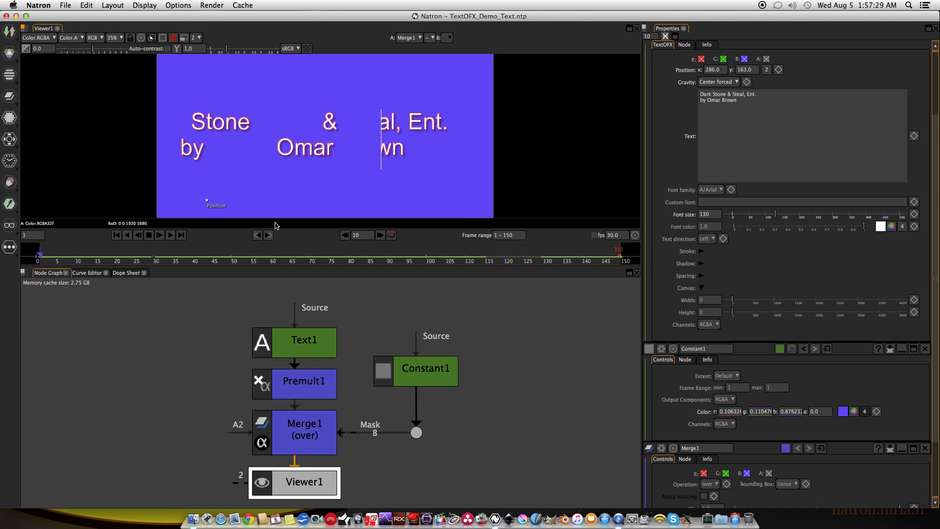
# Compare the last and first frames of the title animation and stop the playback.
pyautogui.click(181, 236)
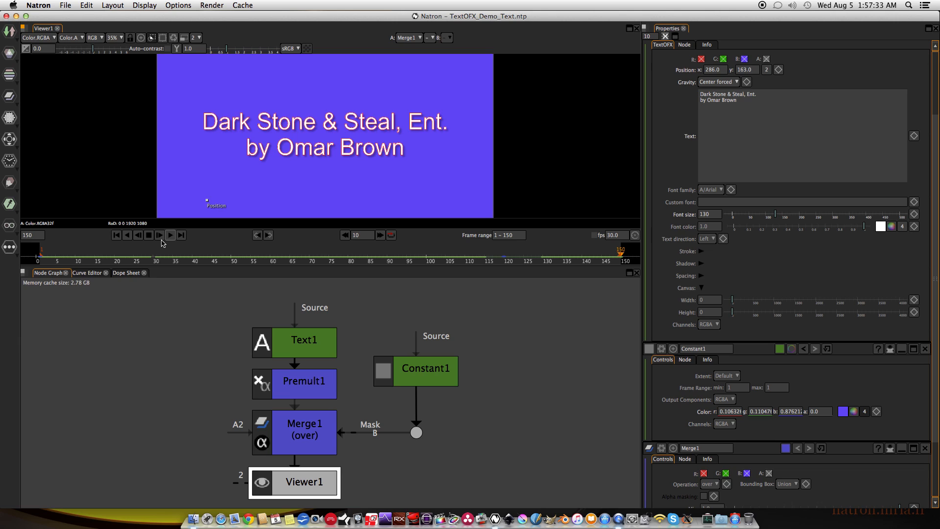
pyautogui.click(116, 235)
pyautogui.click(181, 235)
pyautogui.click(123, 235)
pyautogui.click(117, 236)
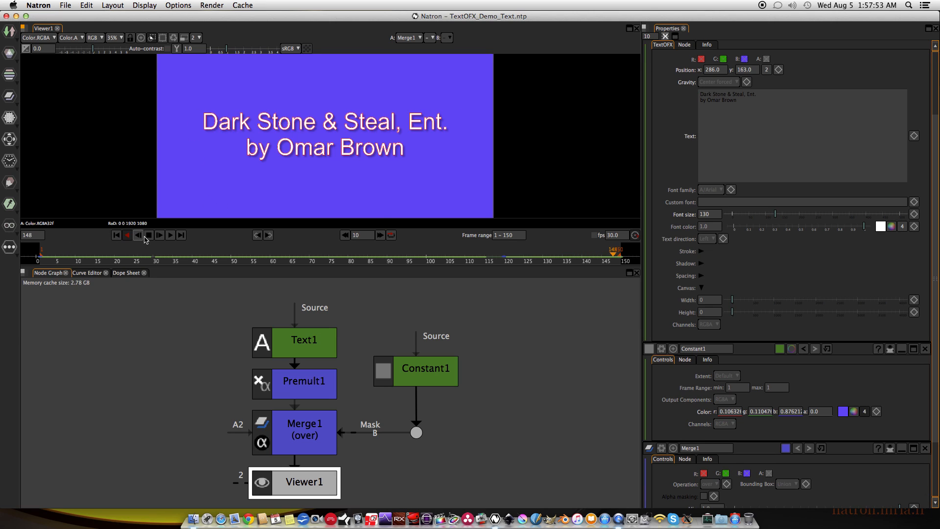
pyautogui.click(148, 236)
# Return to the first frame and set a keyframe on the Text1 node's text there.
pyautogui.click(116, 235)
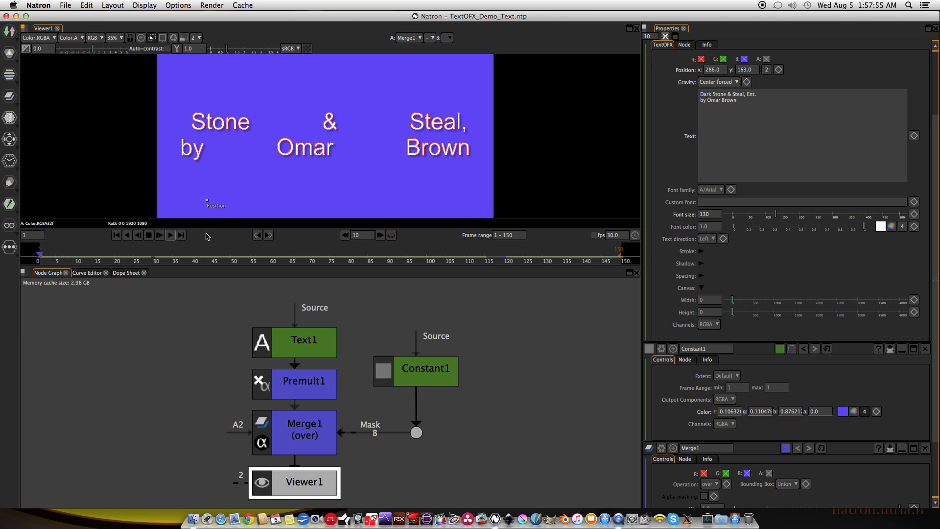
pyautogui.rightClick(914, 137)
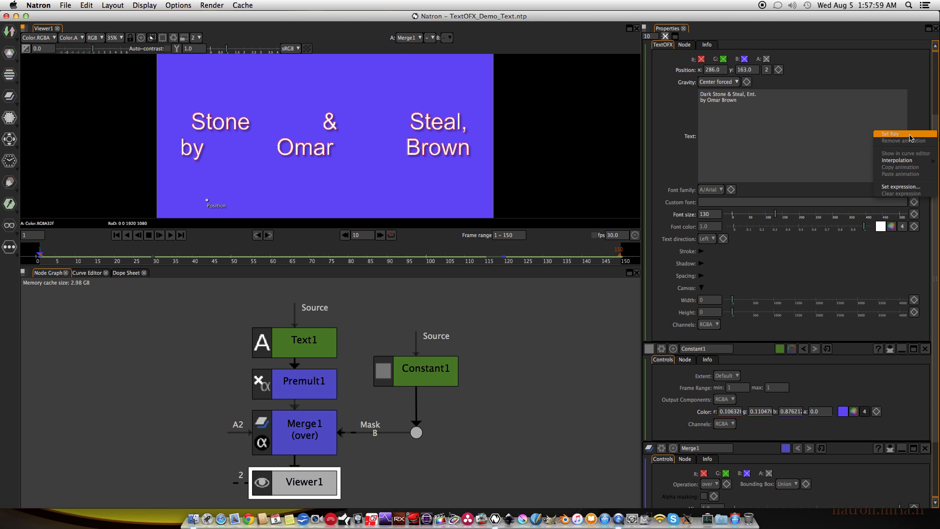
pyautogui.click(910, 135)
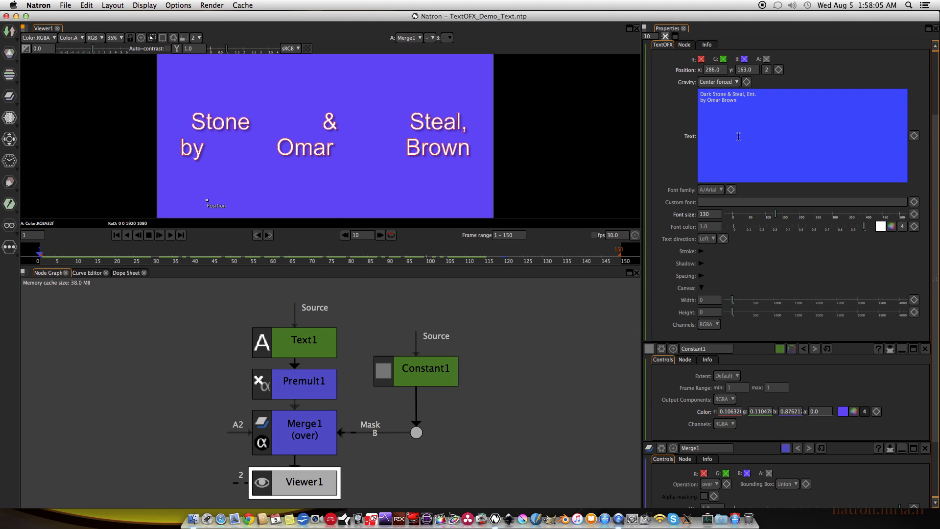
# At frame 75, add the line "ANIMATION ROLL" below the title after a blank line and keyframe the text.
pyautogui.click(329, 258)
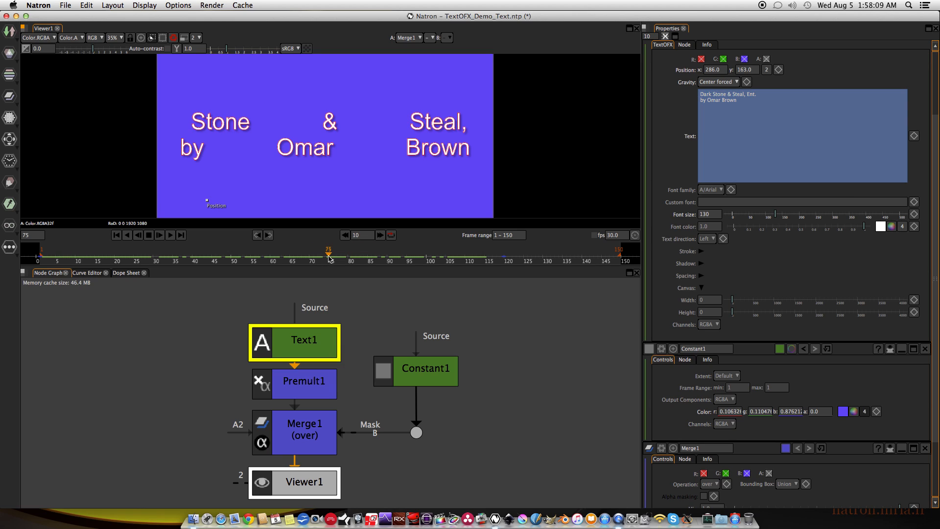
pyautogui.click(752, 101)
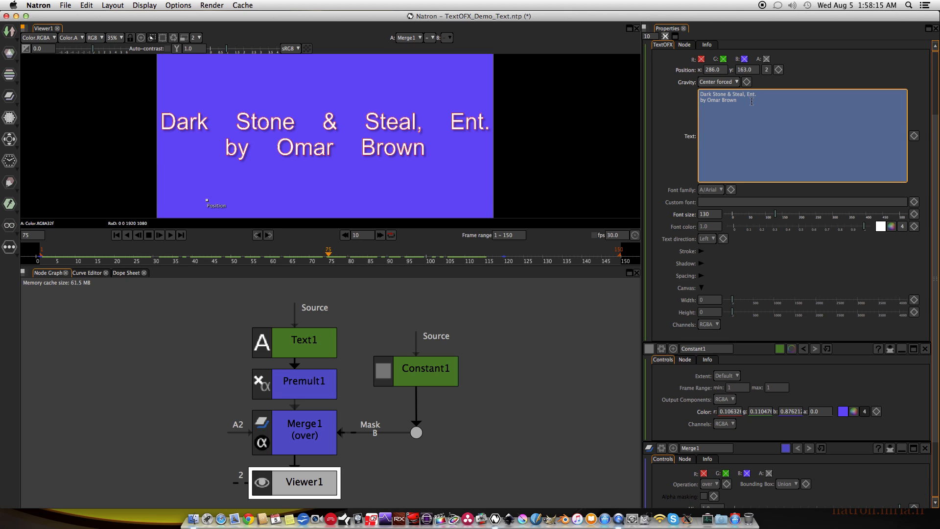
pyautogui.write('ANIMATION ROLL')
pyautogui.click(525, 321)
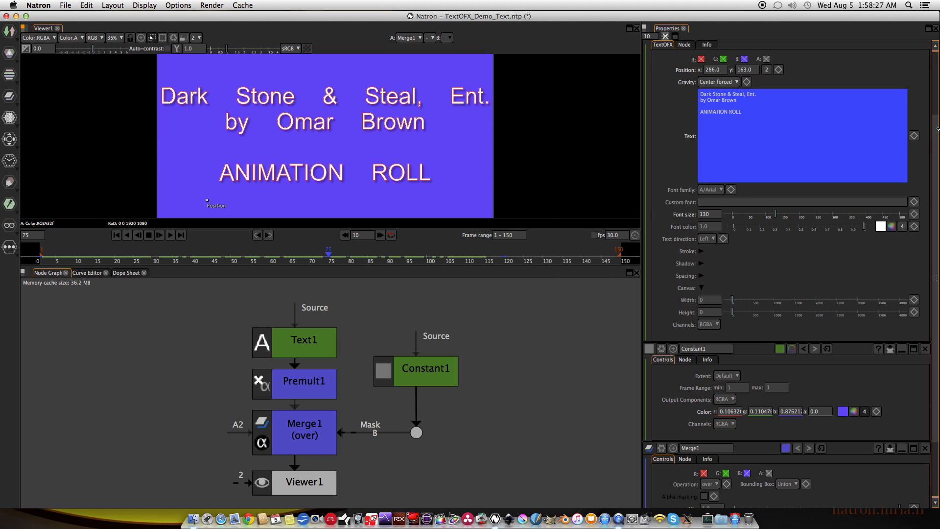
pyautogui.click(914, 138)
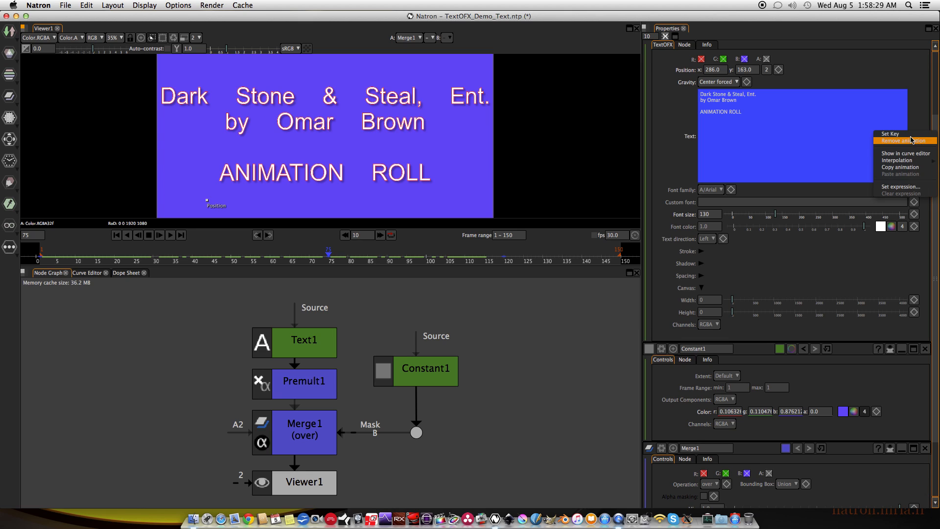
pyautogui.click(911, 133)
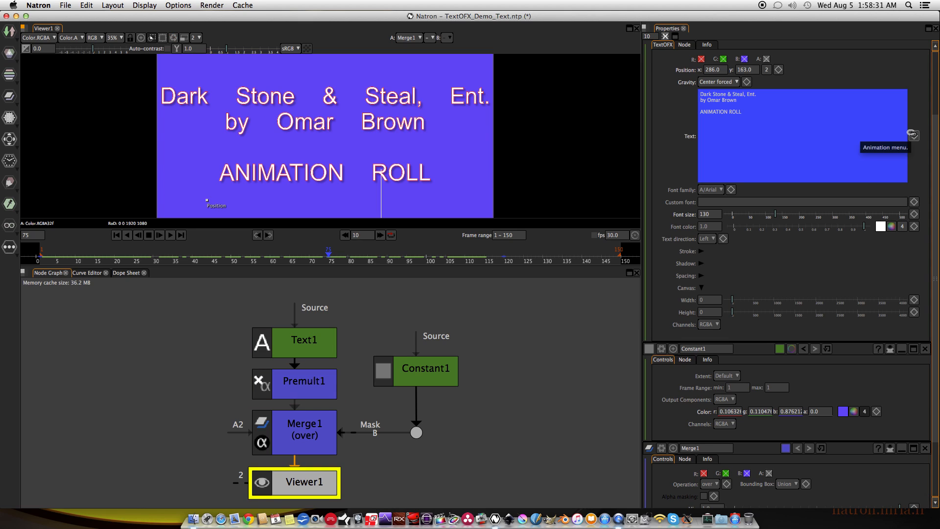
# Check the text change by scrubbing from the first frame and stepping from frame 74 to 75.
pyautogui.click(116, 236)
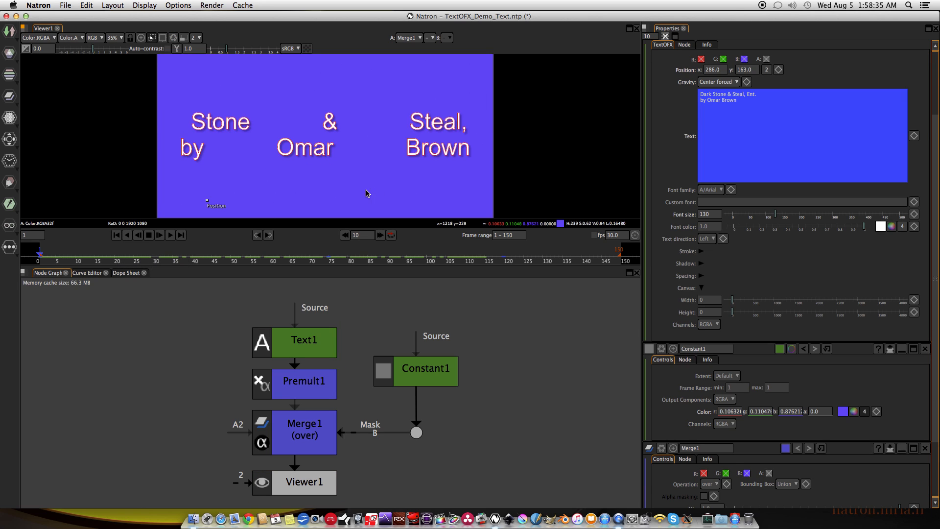
pyautogui.moveTo(47, 260); pyautogui.dragTo(331, 269)
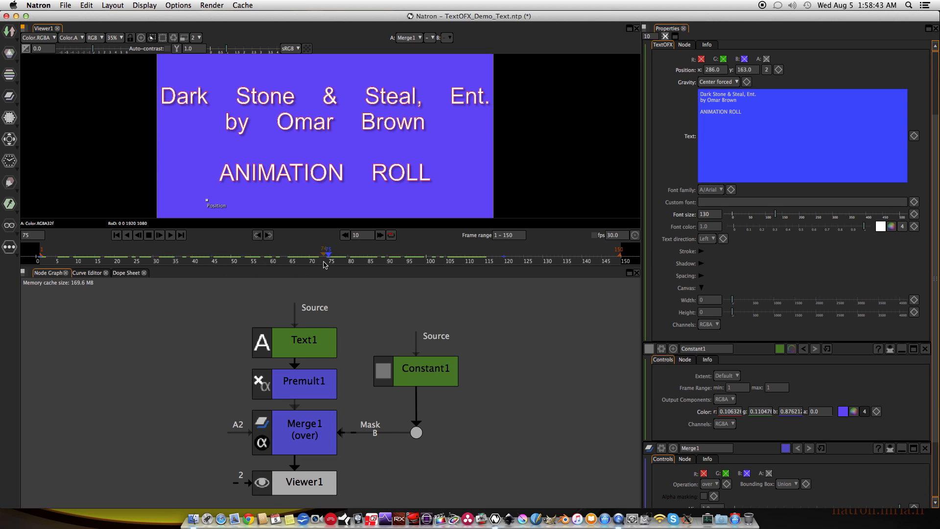
pyautogui.click(323, 265)
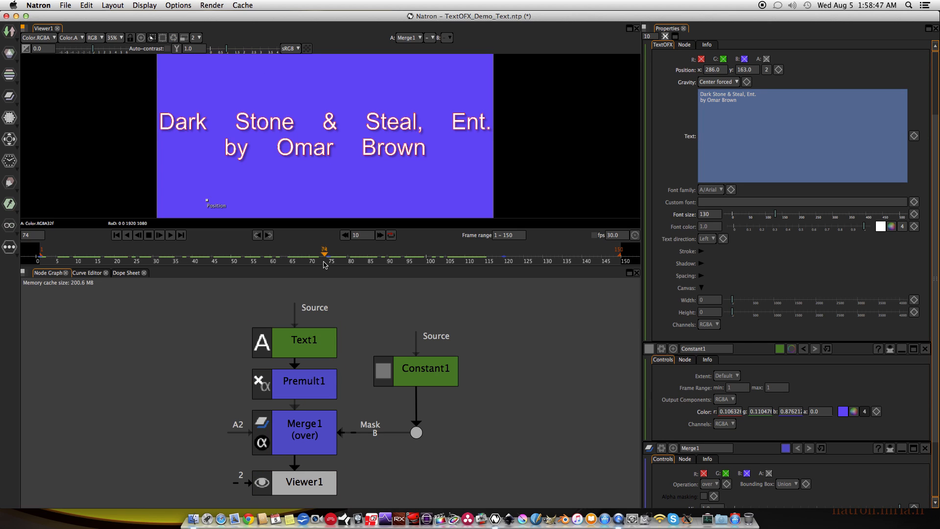
pyautogui.press('Right')
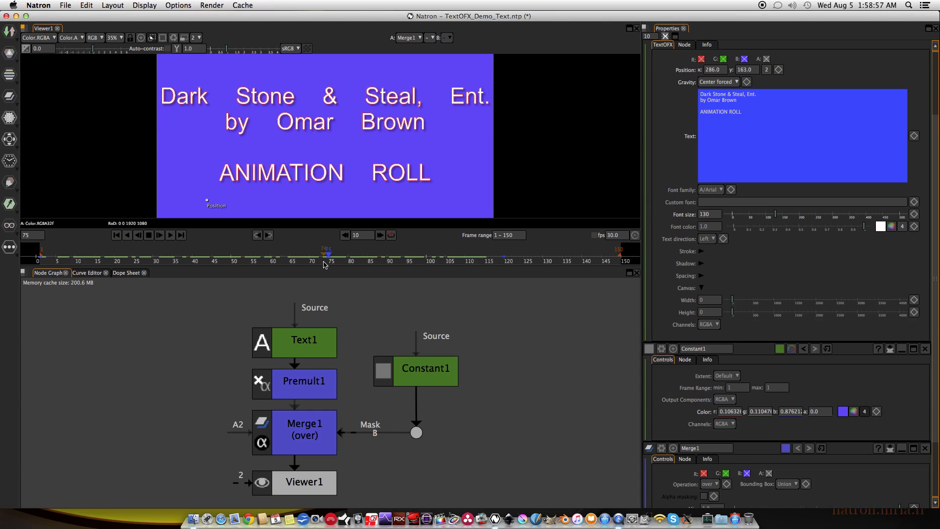
# At frame 100, add the line "ANIMATION OUT" below "ANIMATION ROLL" after a blank line and keyframe the text.
pyautogui.press('Right')
pyautogui.press('Right')
pyautogui.press('Right')
pyautogui.press('Right')
pyautogui.press('Right')
pyautogui.press('Right')
pyautogui.press('Right')
pyautogui.press('Right')
pyautogui.press('Right')
pyautogui.press('Right')
pyautogui.press('Right')
pyautogui.press('Right')
pyautogui.press('Right')
pyautogui.press('Right')
pyautogui.press('Right')
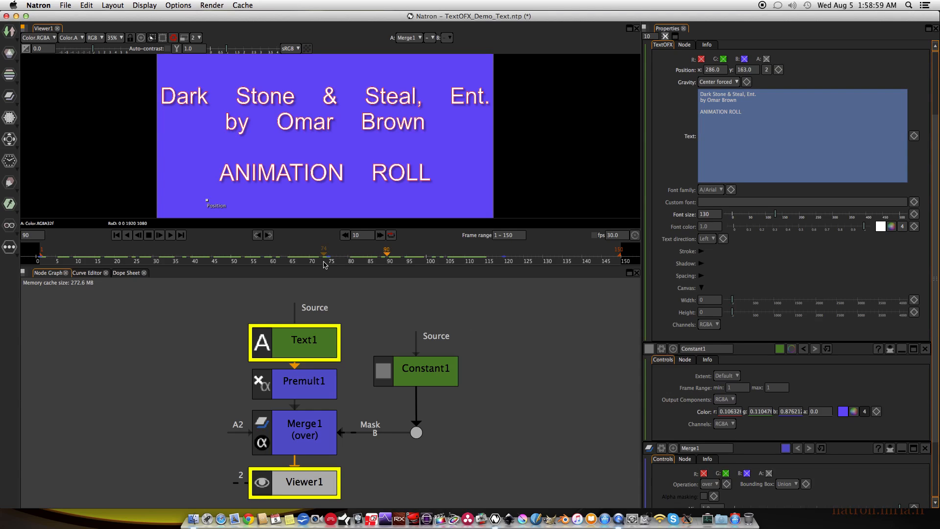
pyautogui.press('Right')
pyautogui.press('Right')
pyautogui.press('Right')
pyautogui.press('Right')
pyautogui.press('Right')
pyautogui.press('Right')
pyautogui.press('Right')
pyautogui.press('Right')
pyautogui.press('Right')
pyautogui.press('Right')
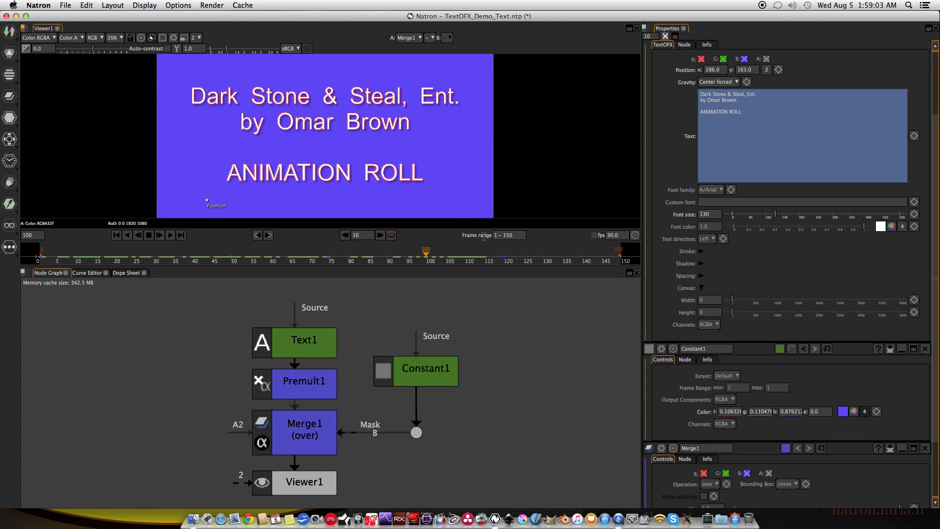
pyautogui.click(760, 117)
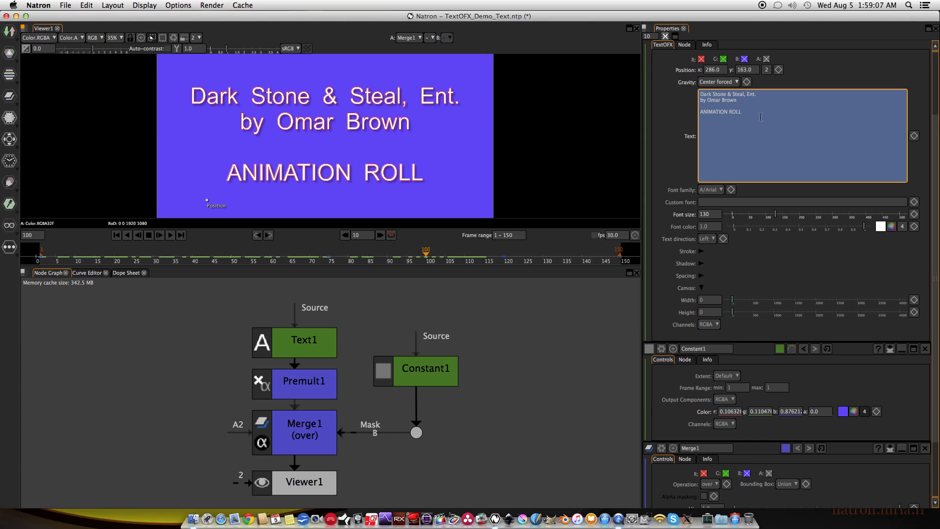
pyautogui.write('ANIMATION OUT')
pyautogui.click(518, 357)
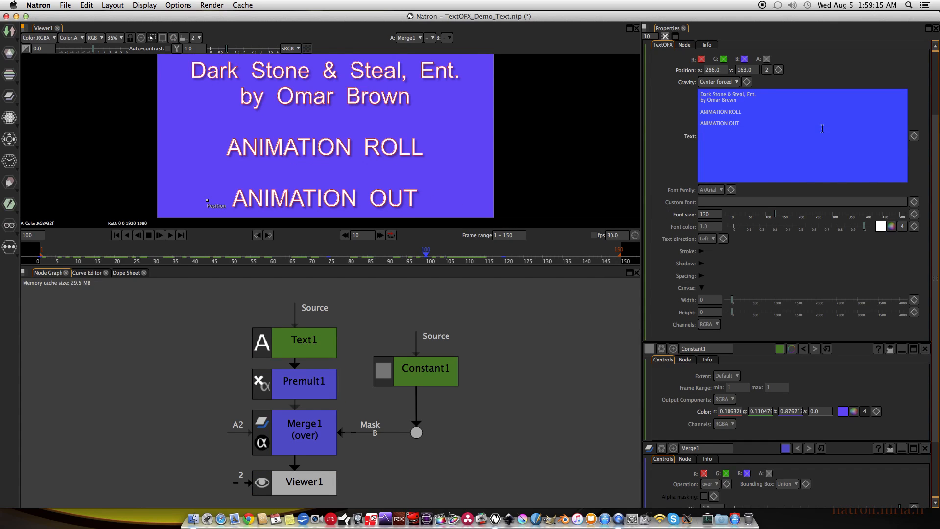
pyautogui.click(913, 135)
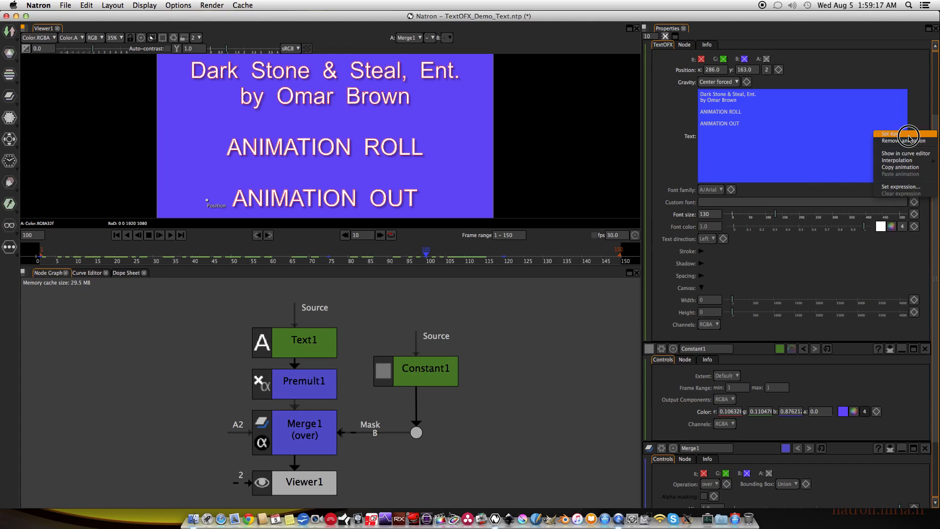
pyautogui.click(908, 132)
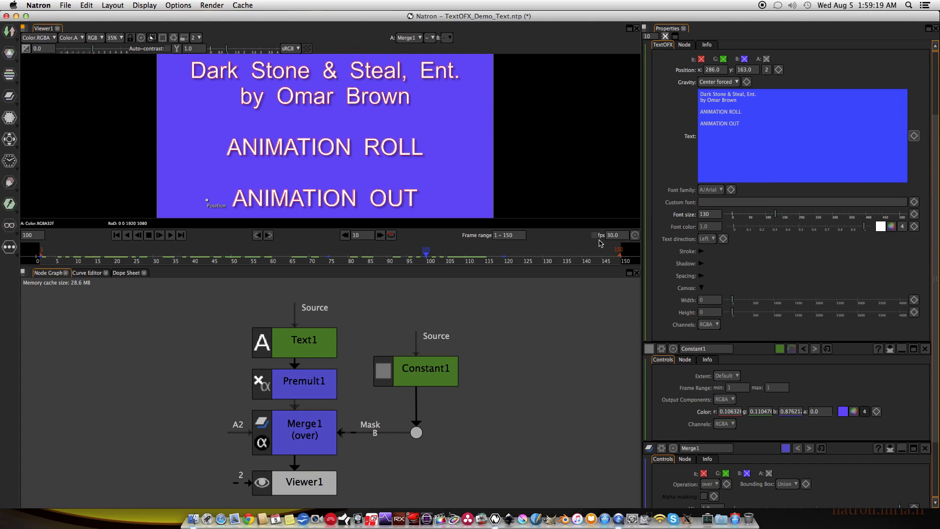
# At frame 125, delete the "ANIMATION ROLL" line and its extra blank line from the text and keyframe the text.
pyautogui.click(525, 261)
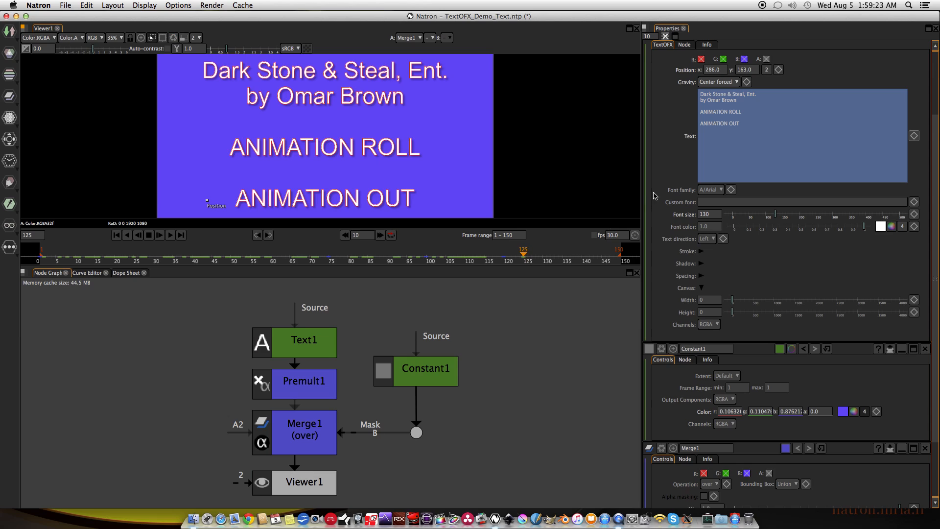
pyautogui.moveTo(749, 112); pyautogui.dragTo(674, 114)
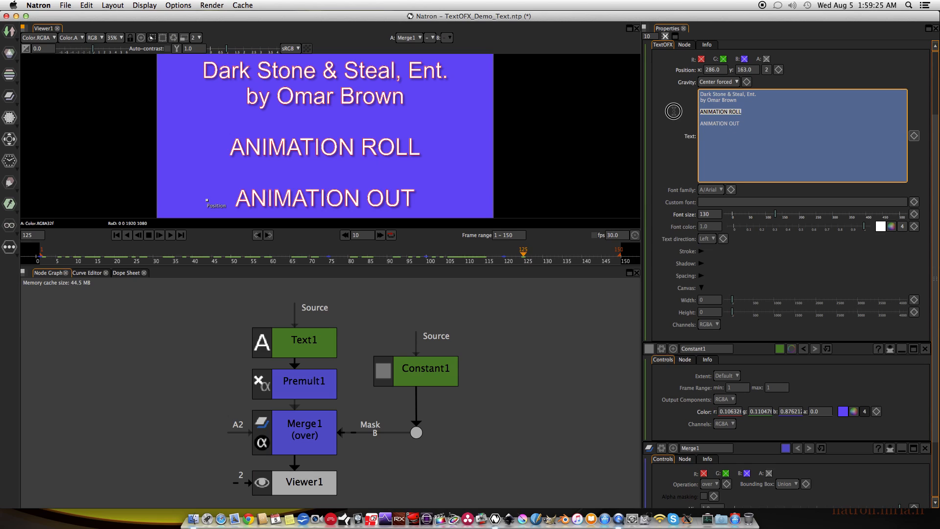
pyautogui.press('BackSpace')
pyautogui.press('BackSpace')
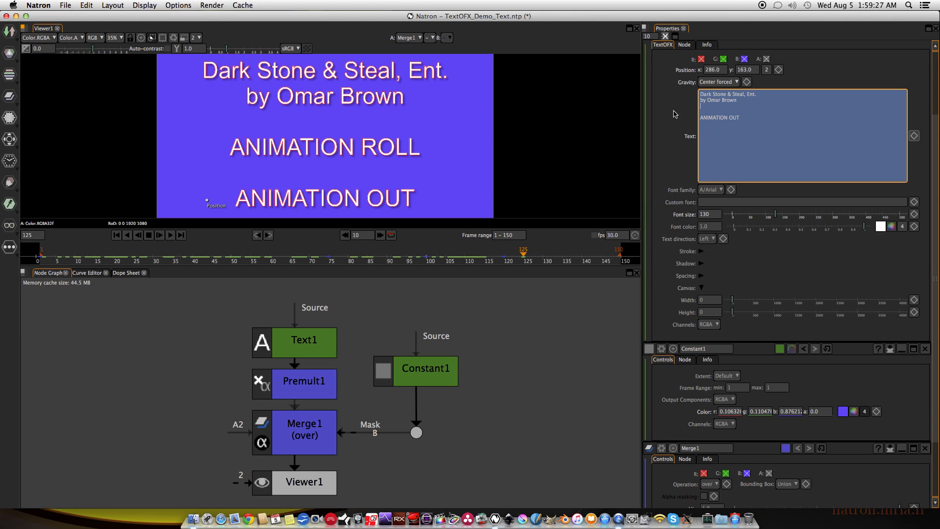
pyautogui.press('BackSpace')
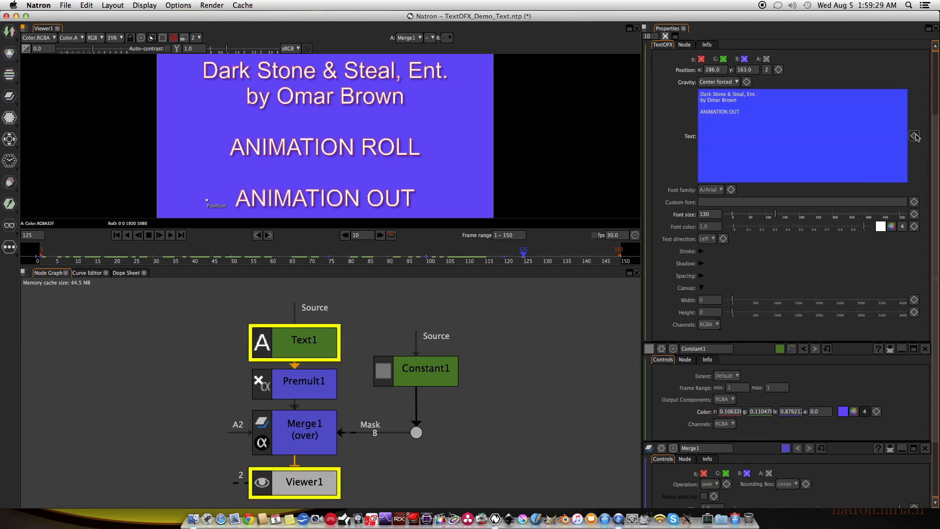
pyautogui.rightClick(913, 136)
pyautogui.click(909, 135)
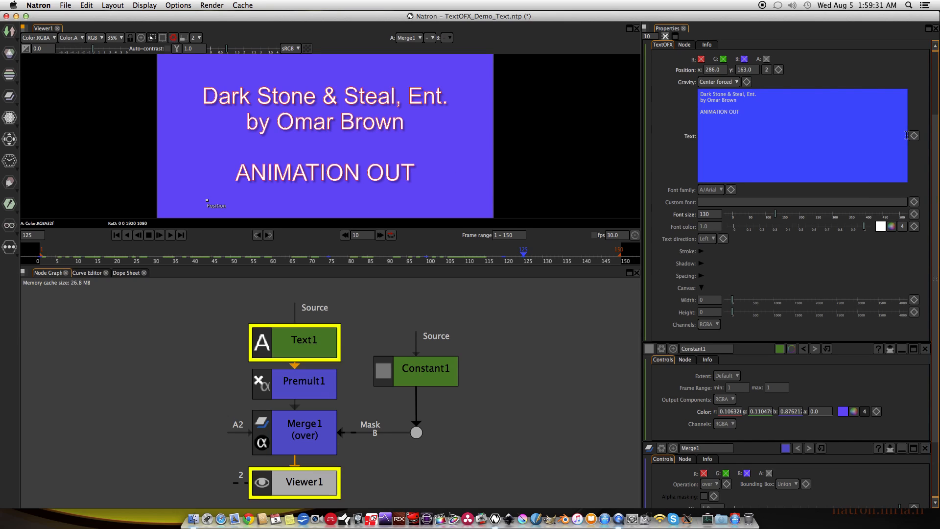
# Play the text animation from the first frame, save the project and stop the playback.
pyautogui.click(116, 237)
pyautogui.click(169, 236)
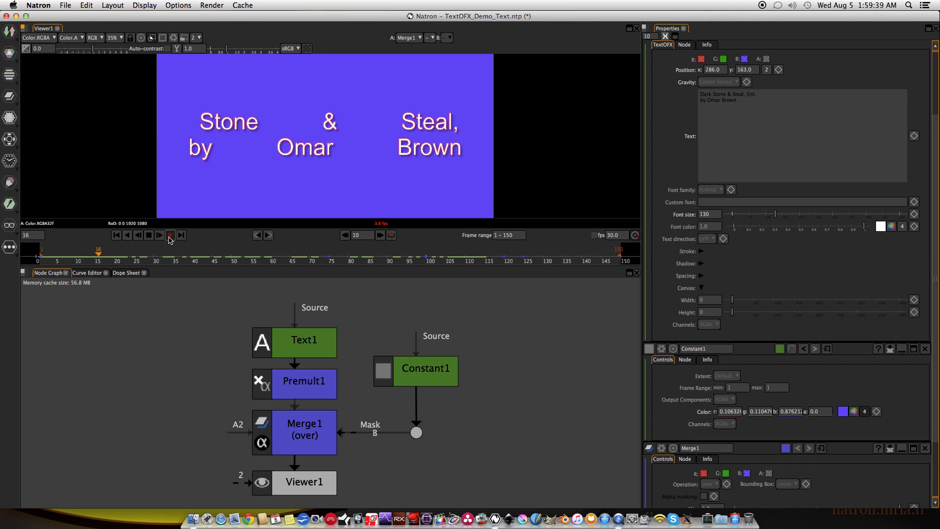
pyautogui.press('super+s')
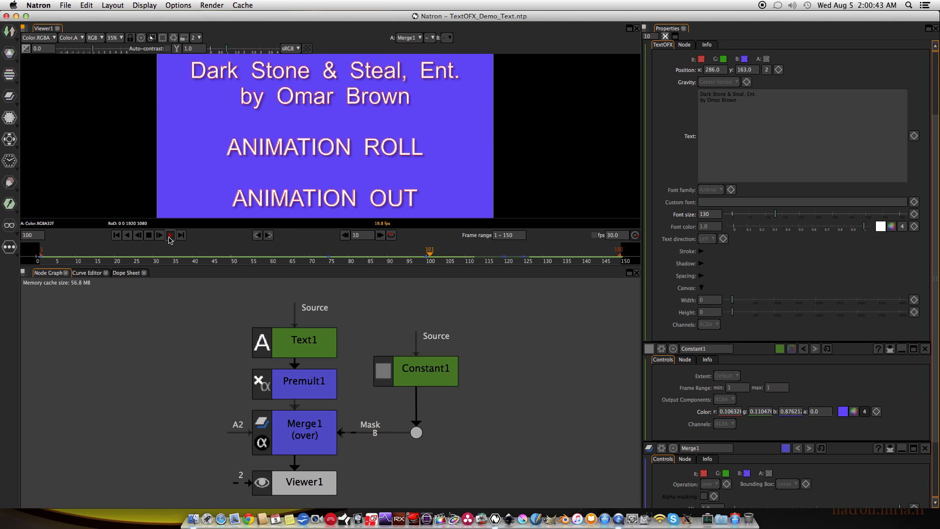
pyautogui.click(149, 235)
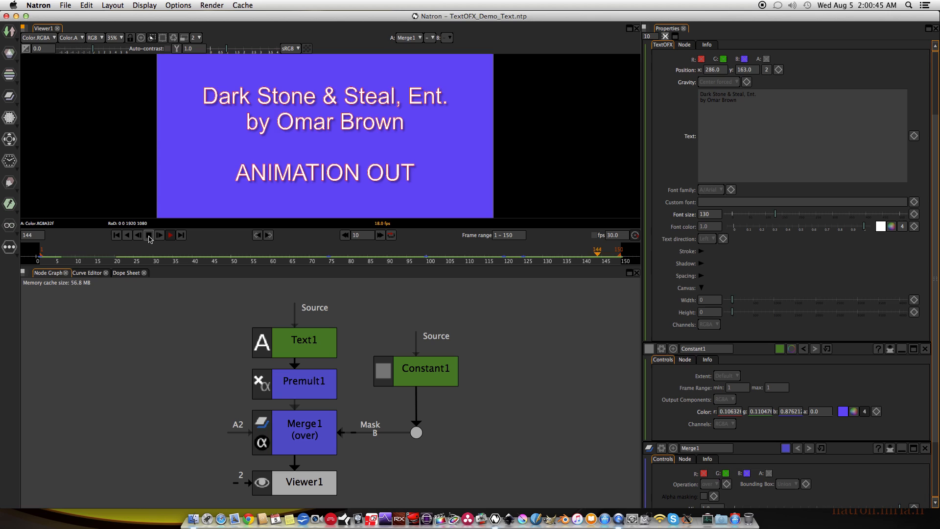